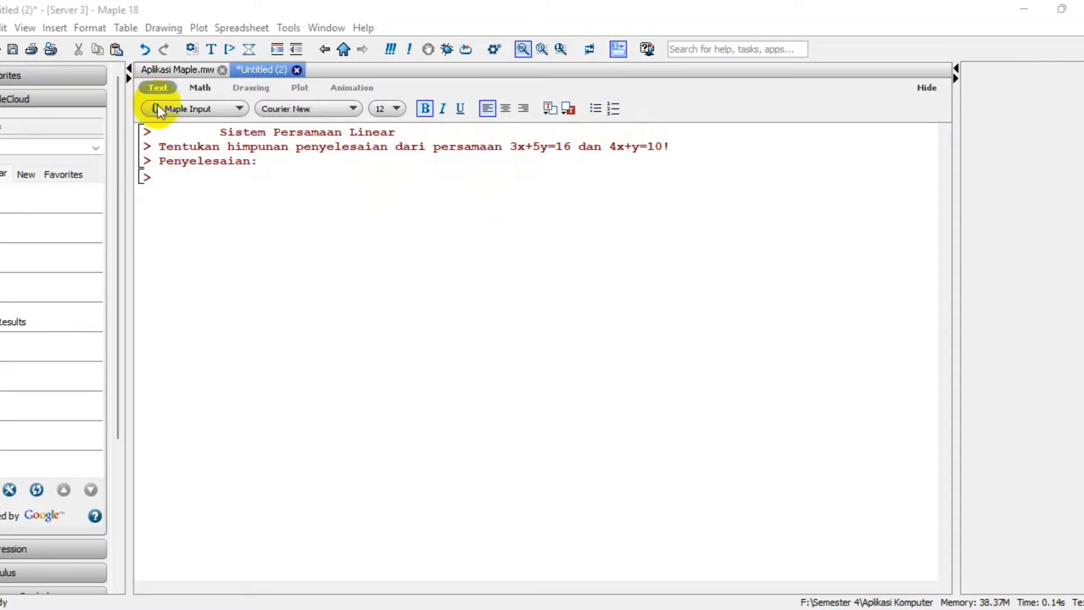
Solve the system 3x + 5y = 16 and 4x + y = 10 for {x, y} using 2D math input.
key("F5")
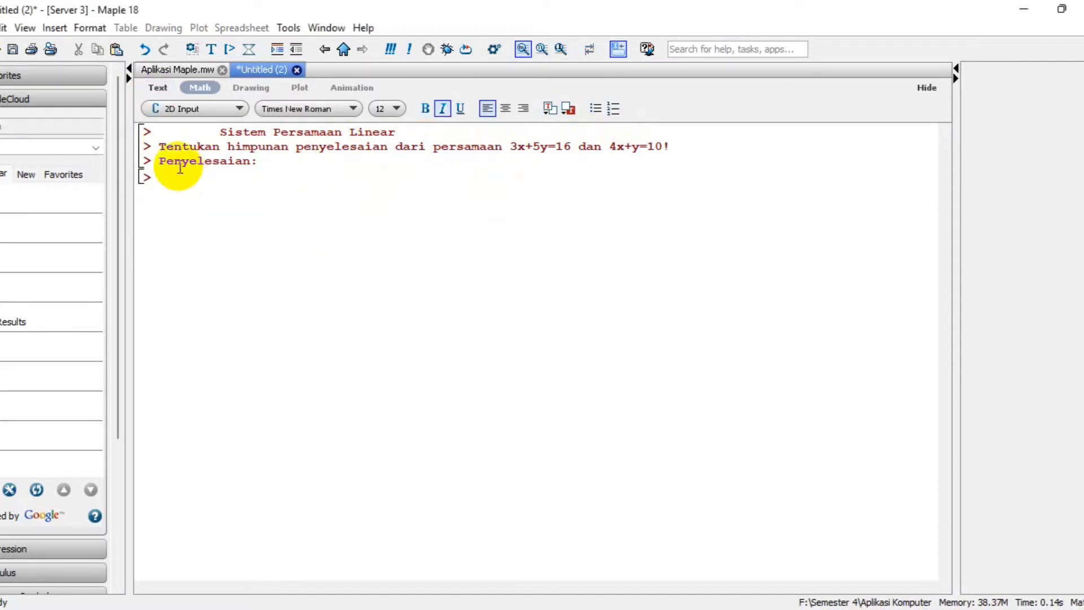
type("solve({3 x + 5 y = 16")
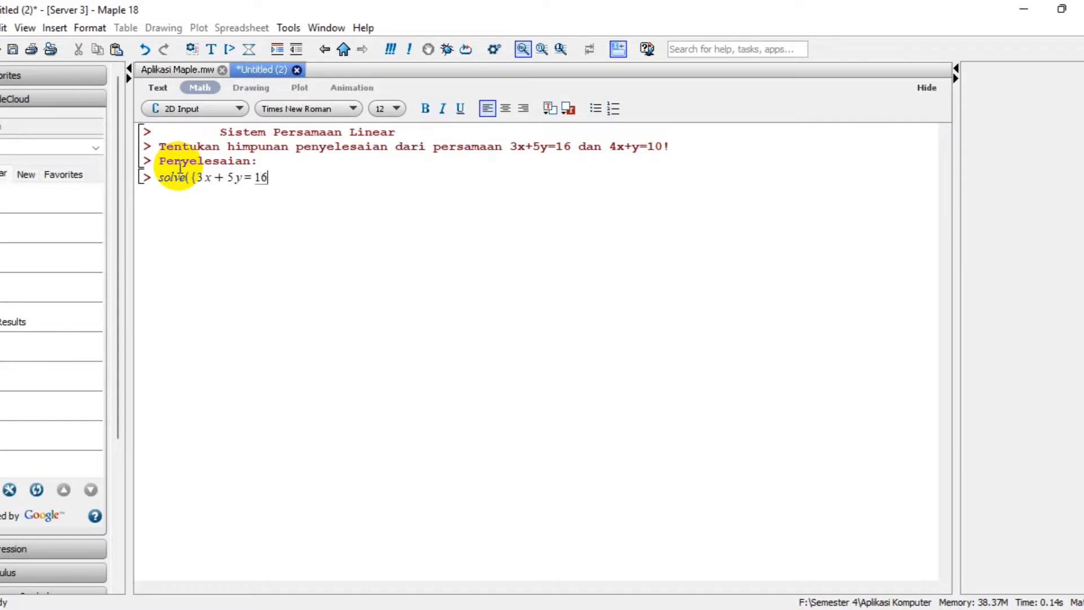
type(", 4 x + y = 10}")
key("BackSpace")
type("}")
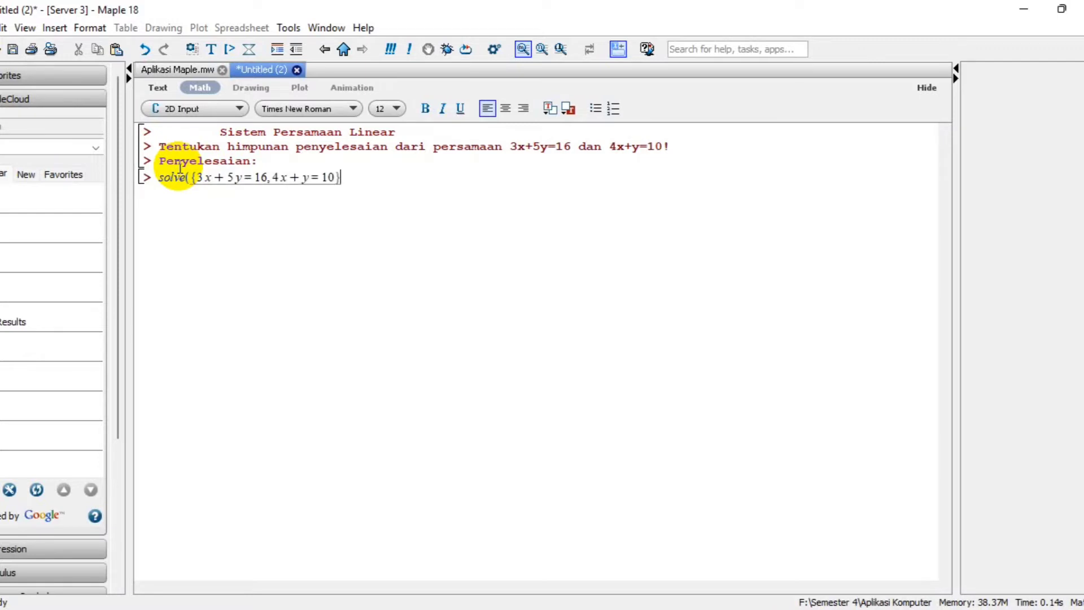
type(", {x")
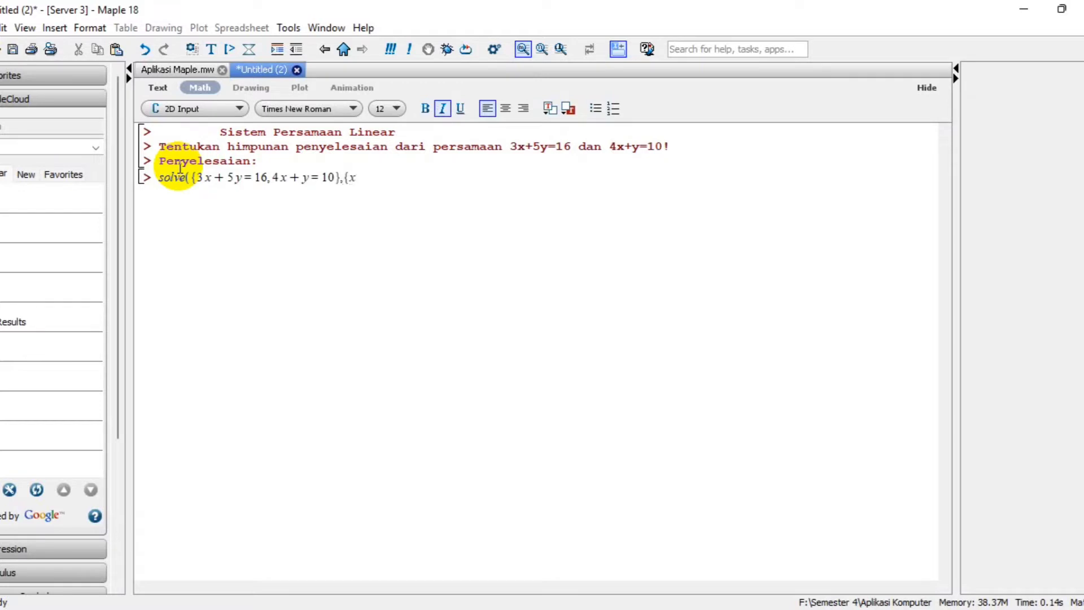
type(", y});")
key("Return")
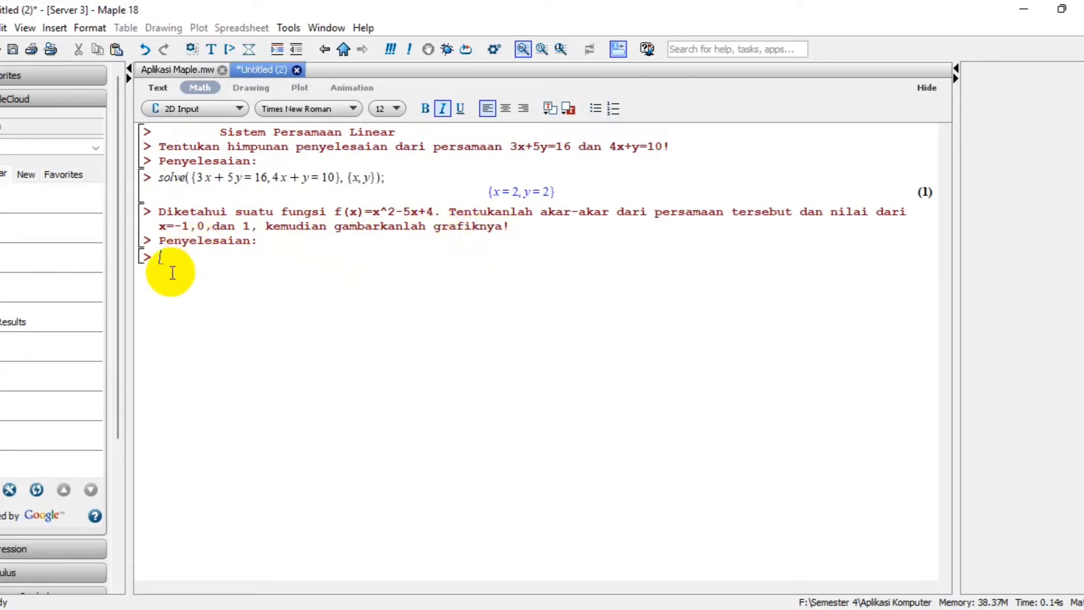
Reset the session with restart and define the function f := x → x^2 − 5x + 4 for the second problem.
type("restart")
key("Return")
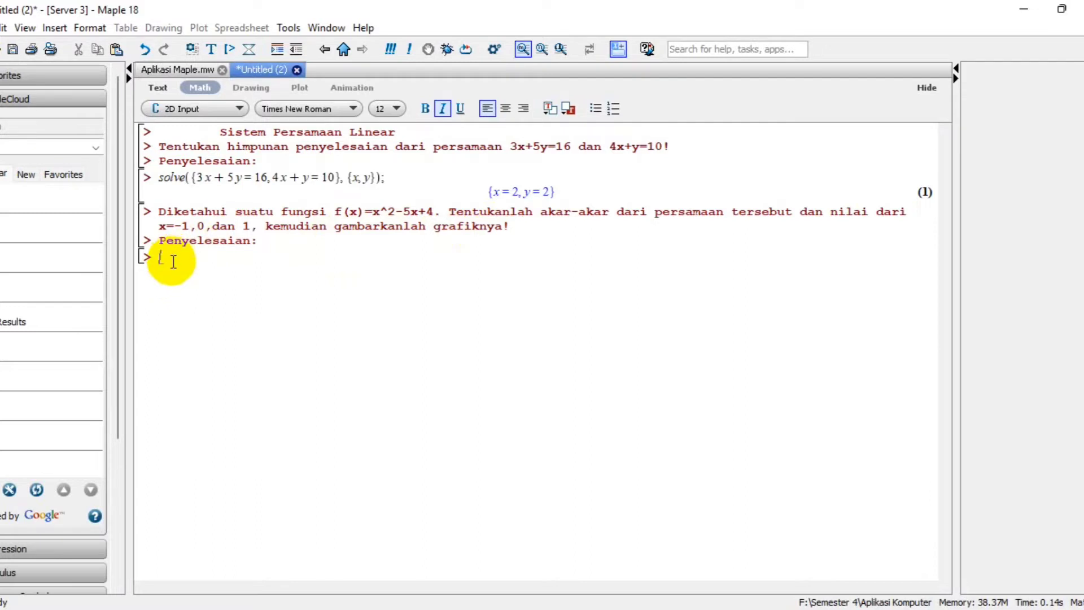
type("f := ")
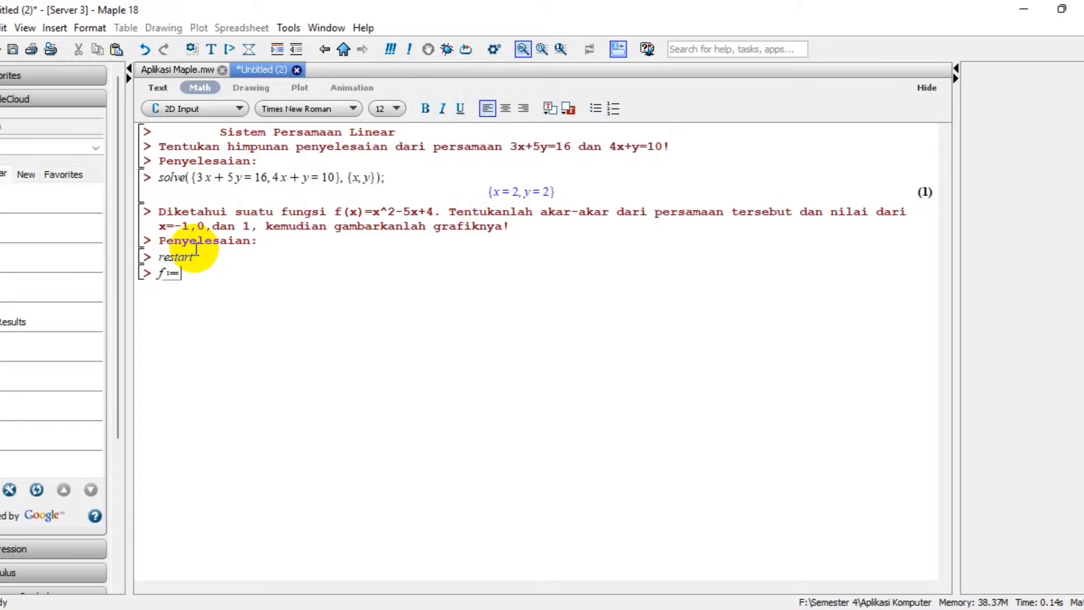
type("x")
type("-")
type(">")
type("x")
type("^")
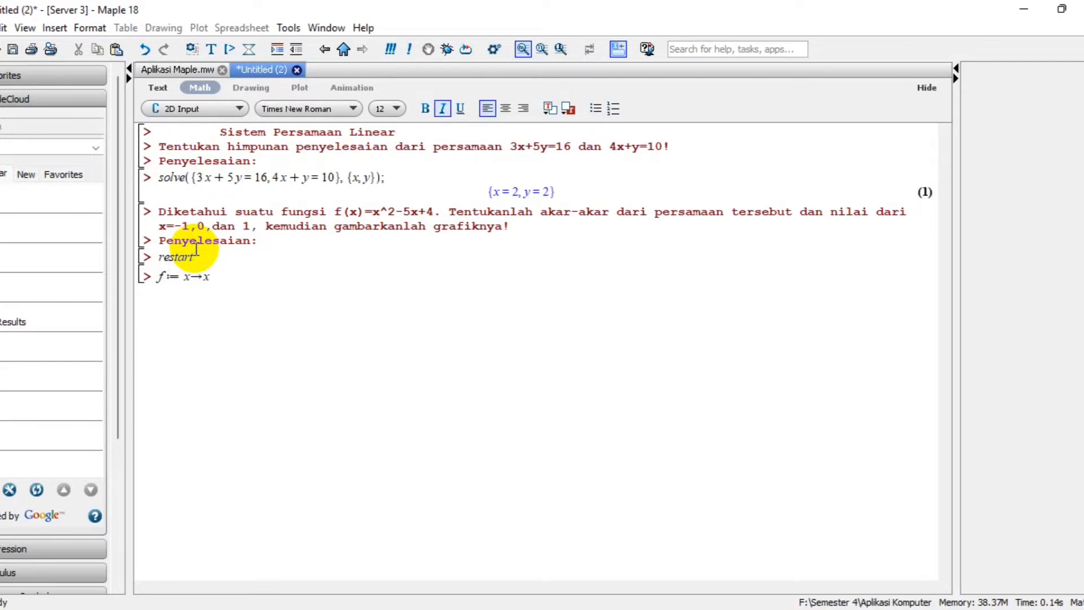
type("2")
key("Right")
type("-5x+4")
key("Return")
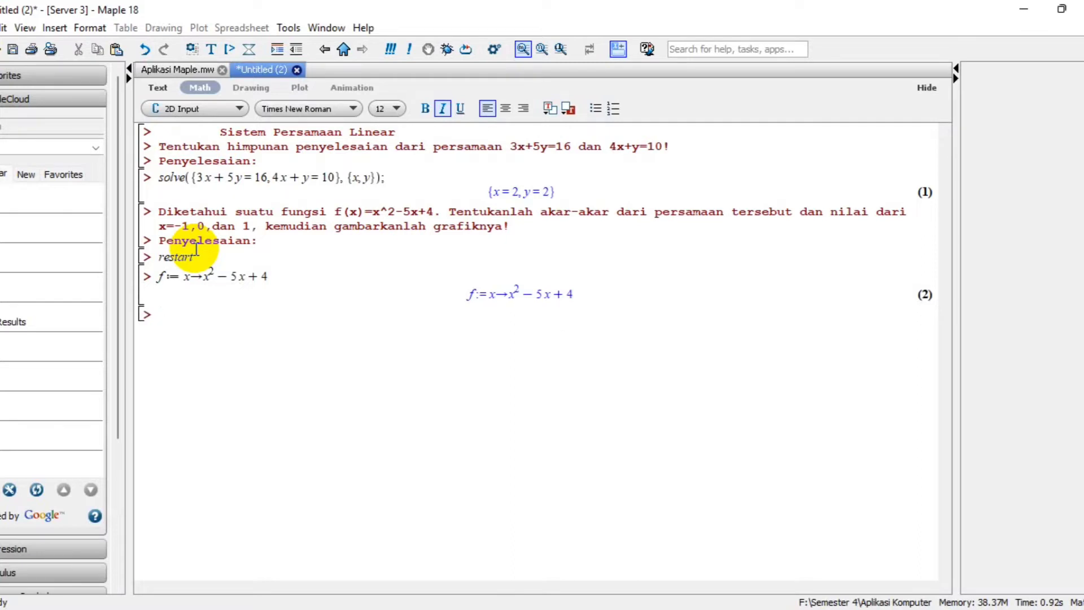
Factor the equation f(x) = 0 with the factor command.
type("factor(f")
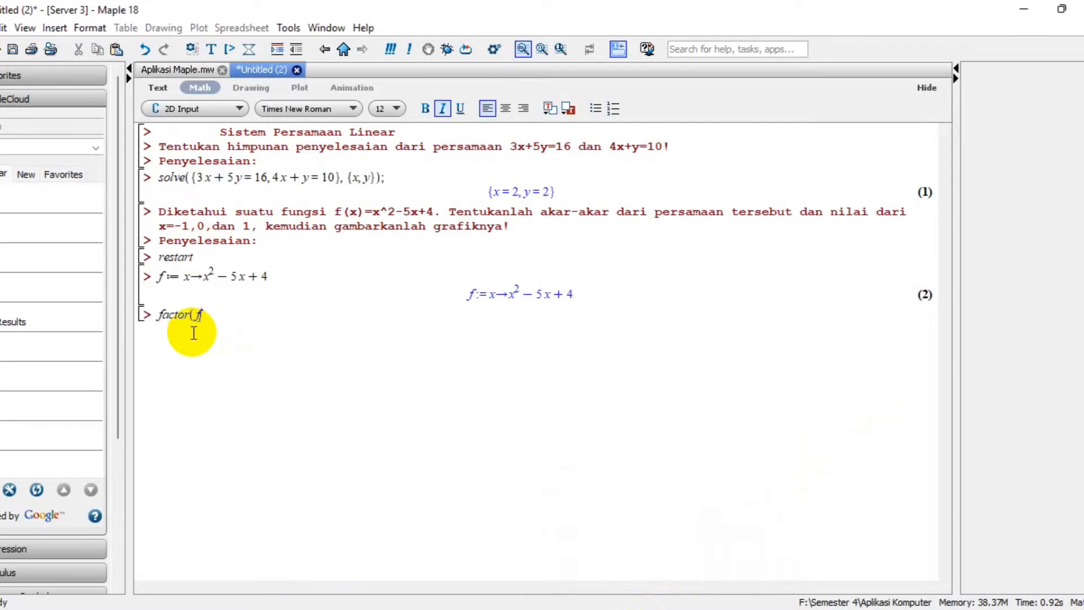
type("(x) = 0);")
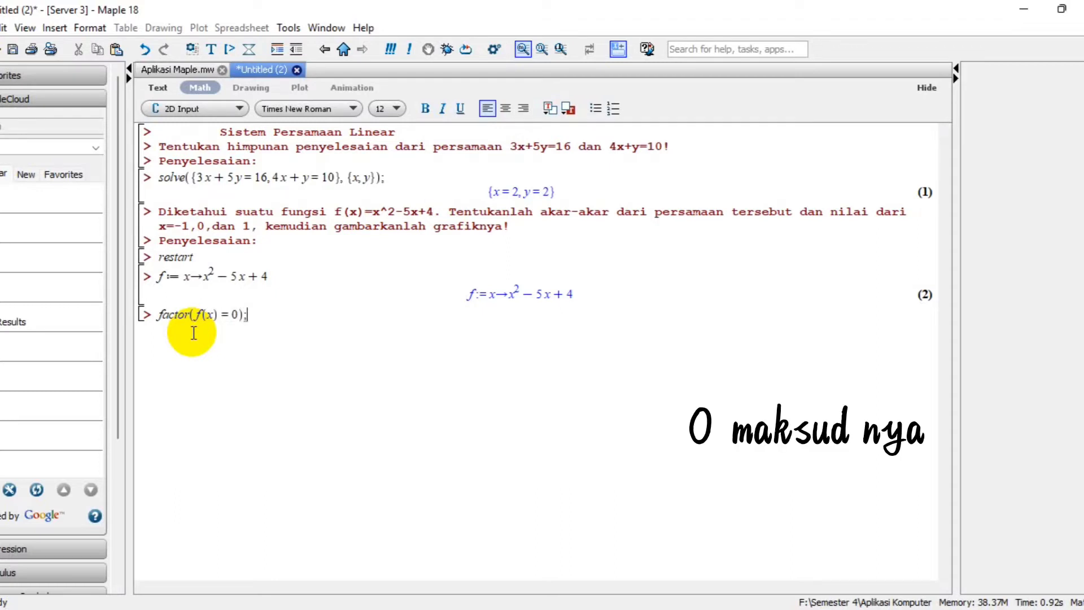
key("Return")
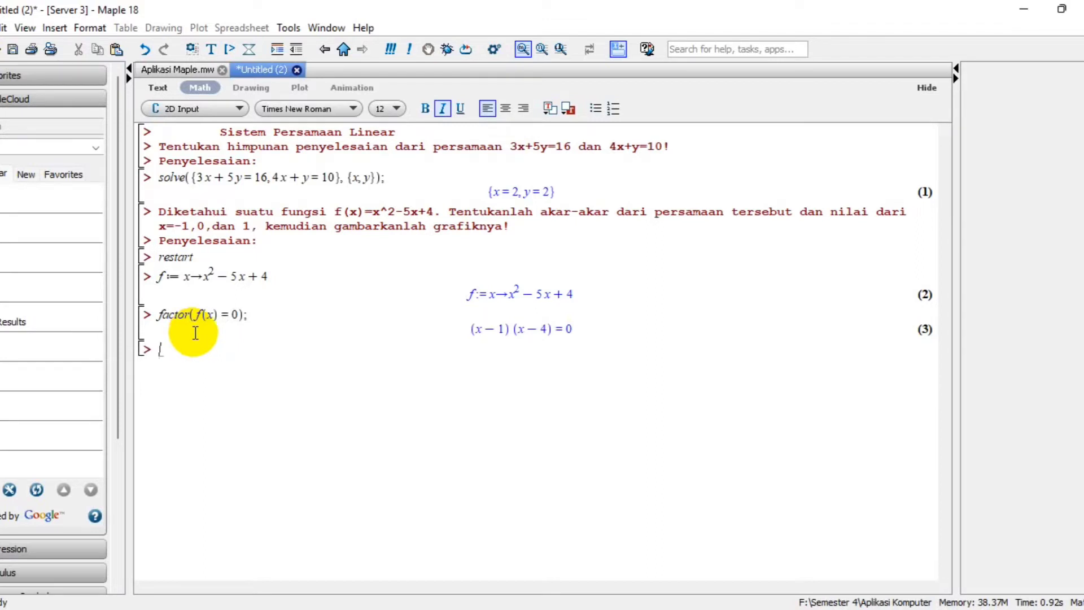
Find the roots of the function by running solve on f(x) for x.
left_click(177, 361)
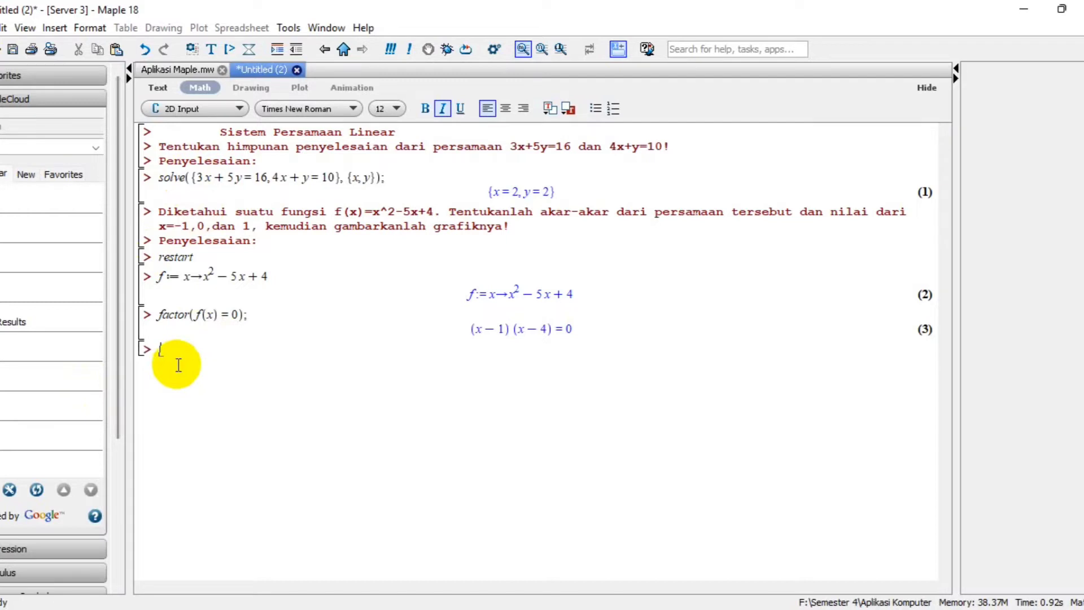
type("solve")
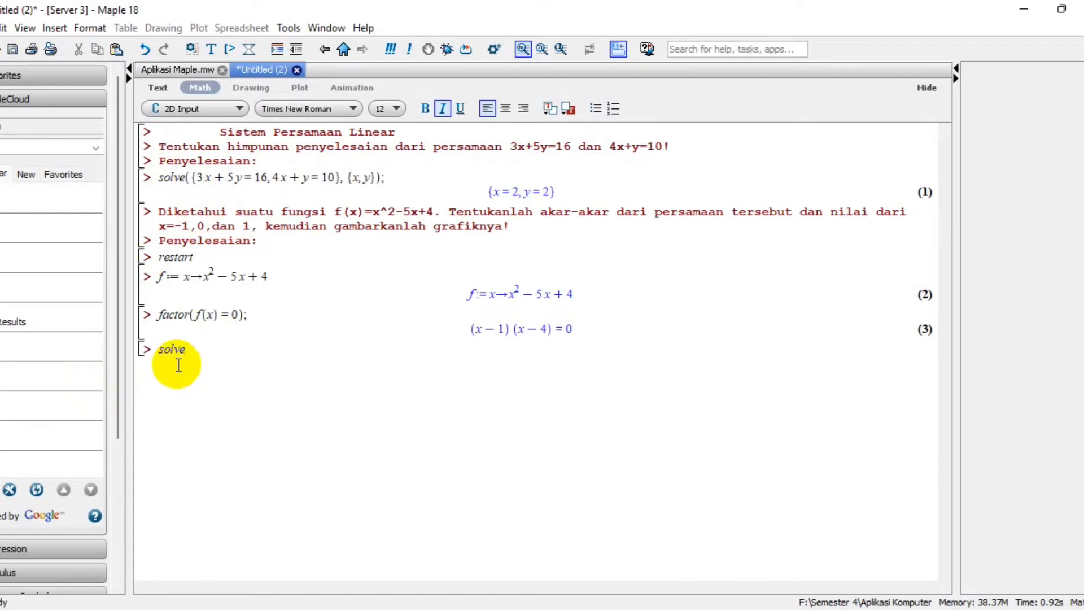
type("(f(x), x);")
key("Return")
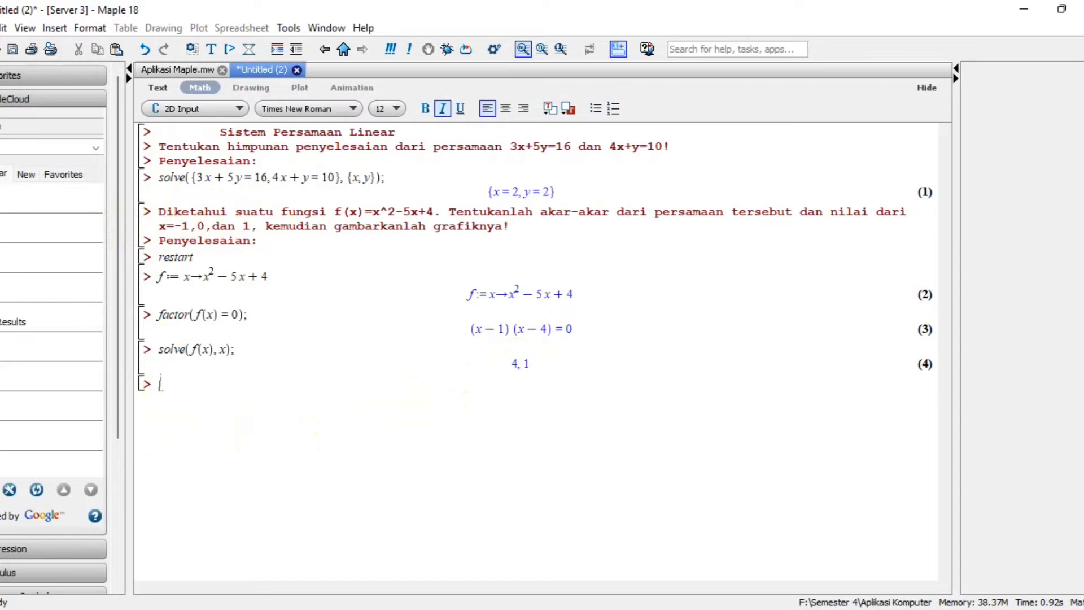
Evaluate the function f at −1 and at 1.
type("f(-1);")
key("Return")
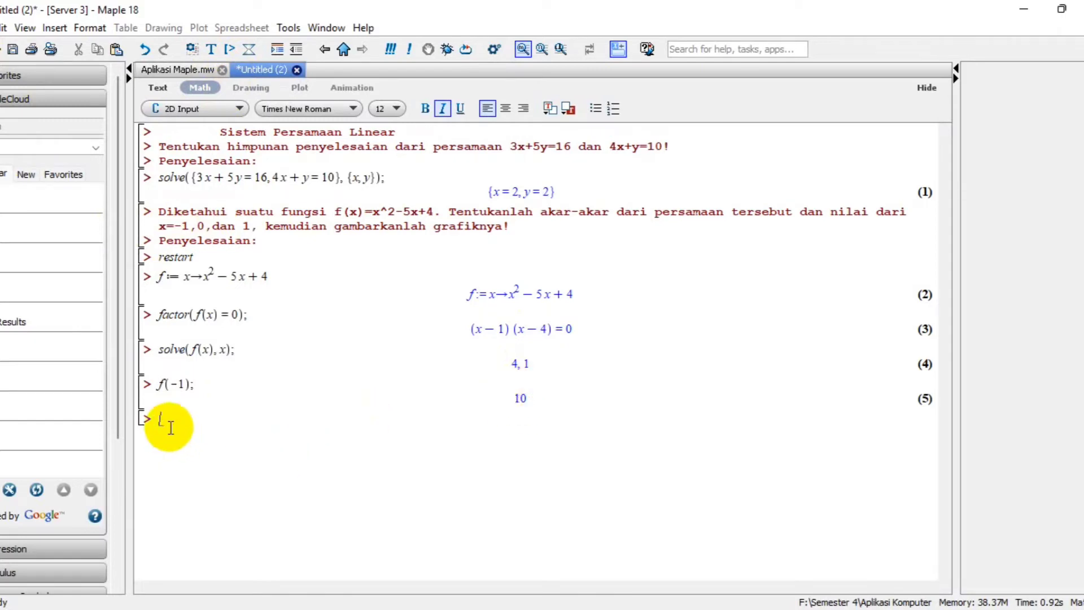
type("f(1);")
key("Return")
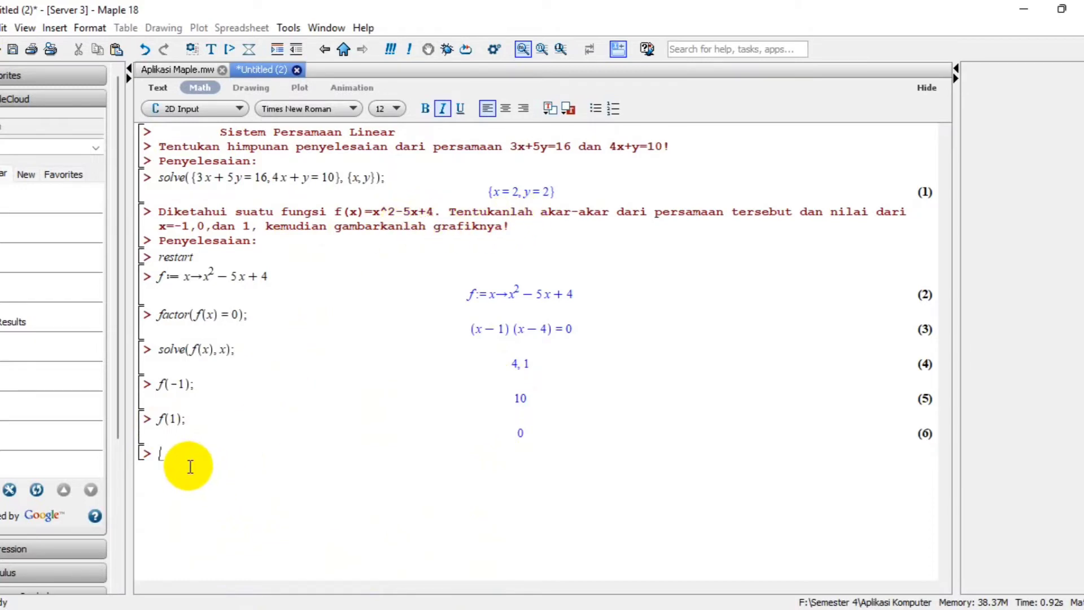
Plot f(x) over the range x = −2..6.
type("plot(f(x), x=-2")
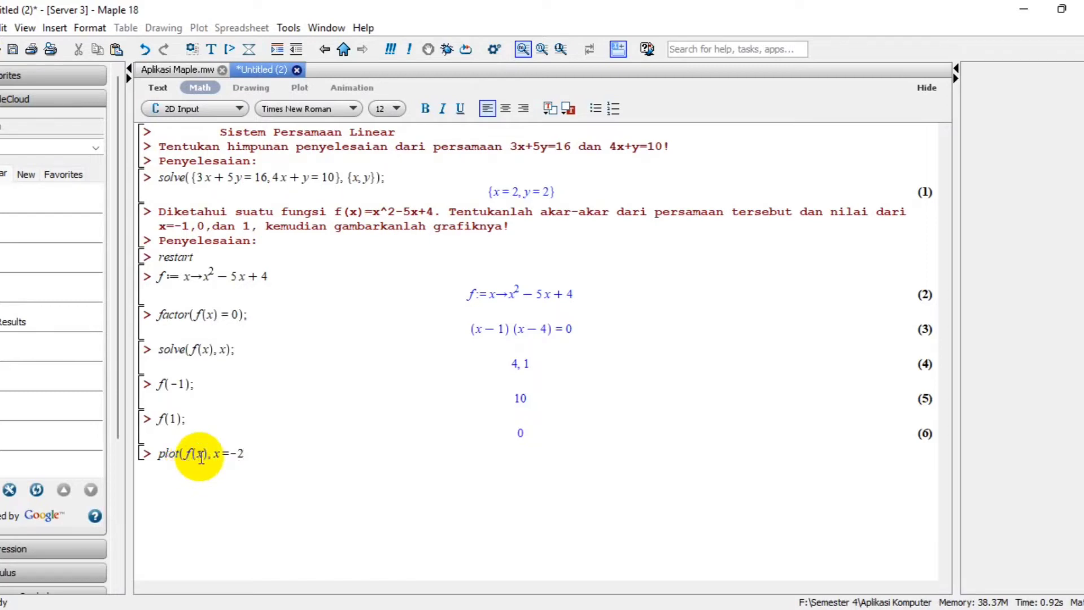
type("..6);")
key("Return")
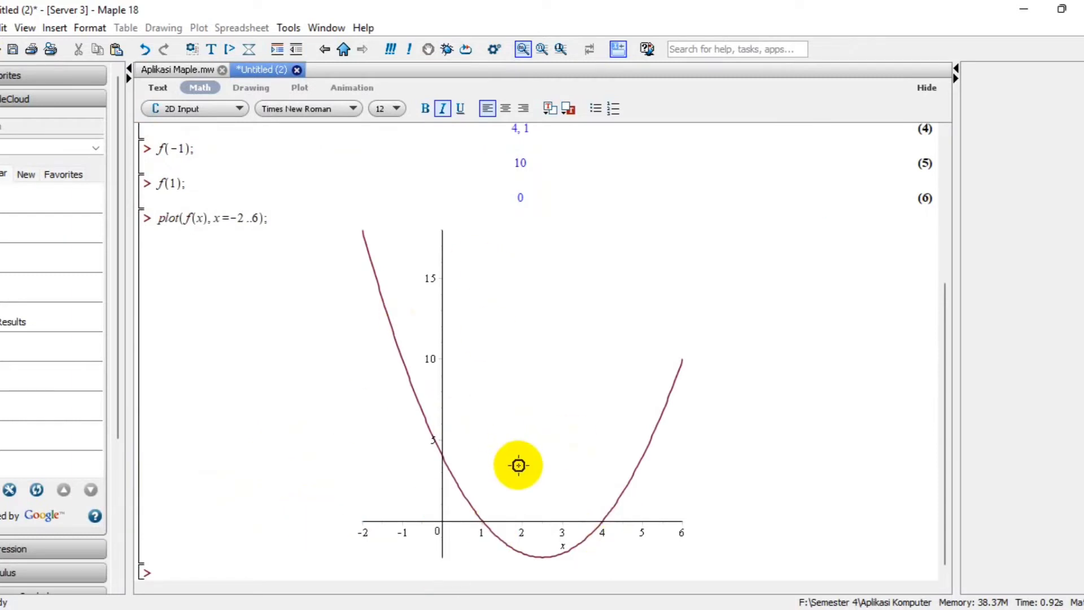
left_click(437, 458)
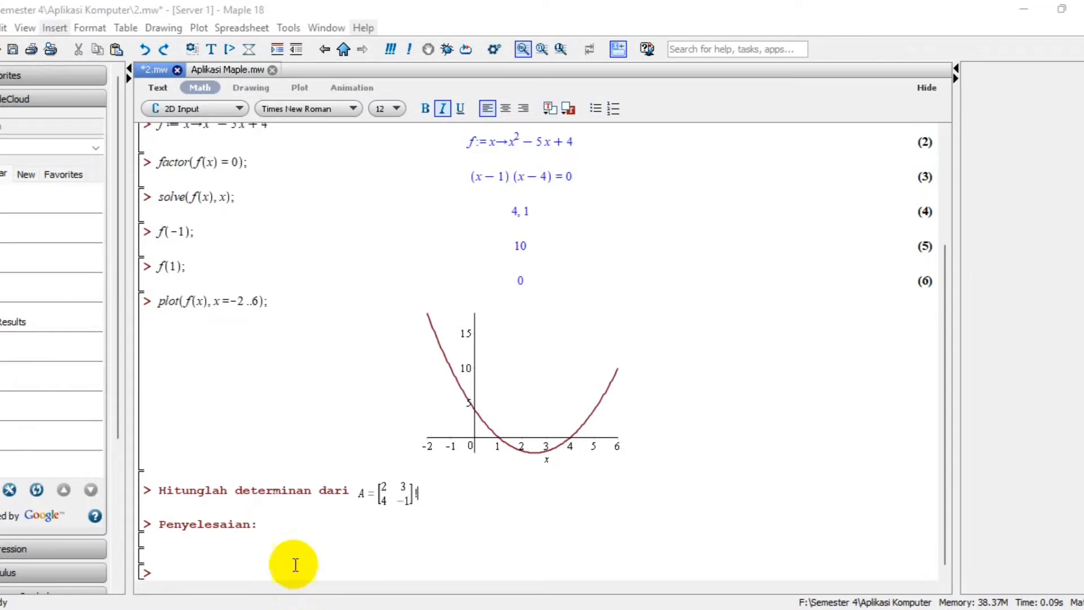
Reset the session below the determinant problem with restart and load the linalg package with its output suppressed.
left_click(294, 561)
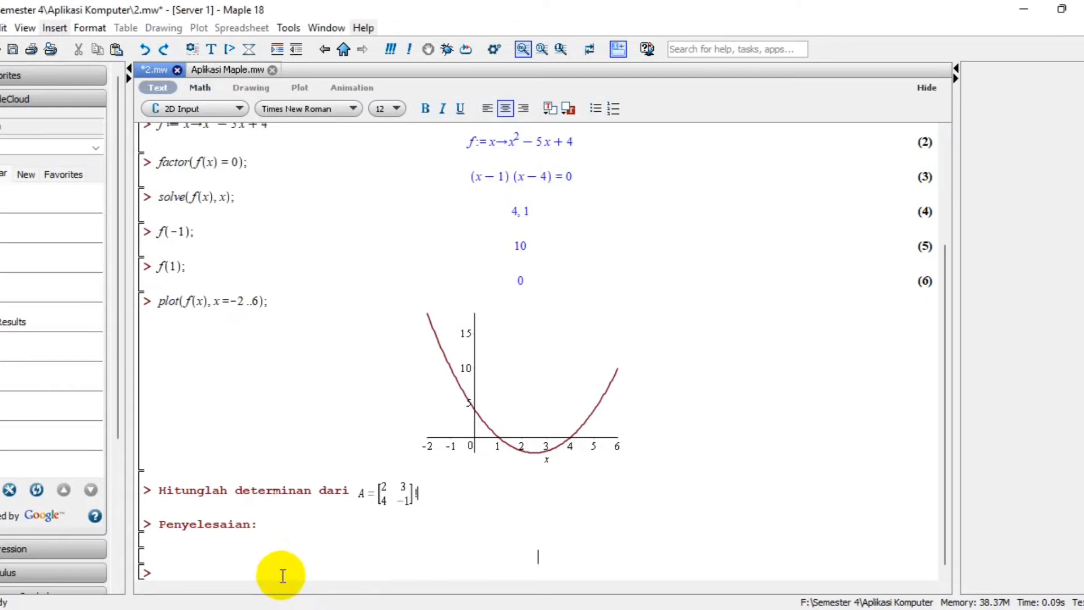
left_click(281, 574)
type("res")
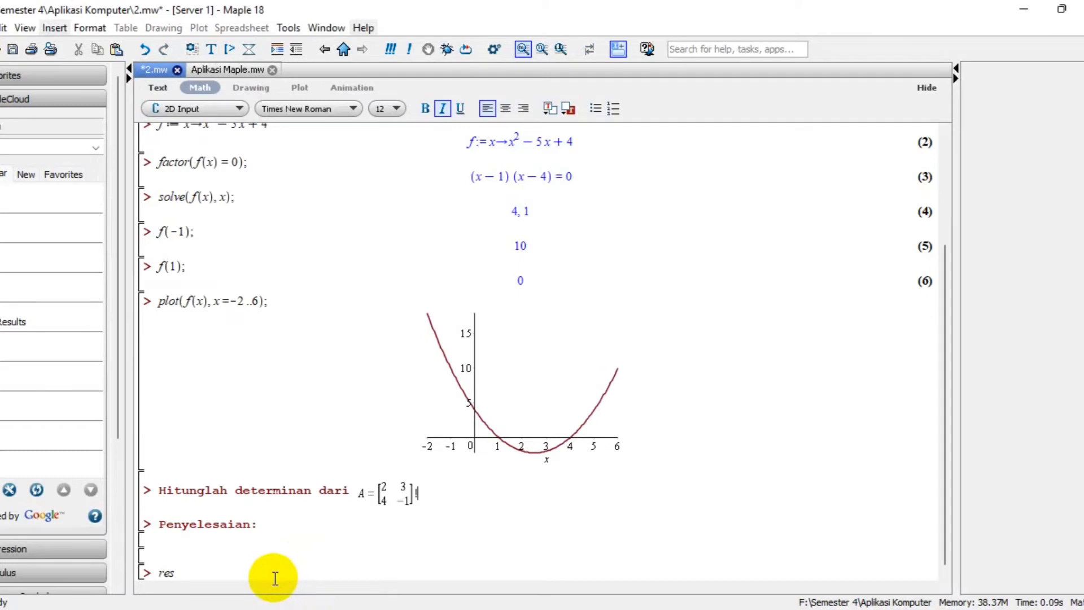
type("tart")
key("Return")
type("w")
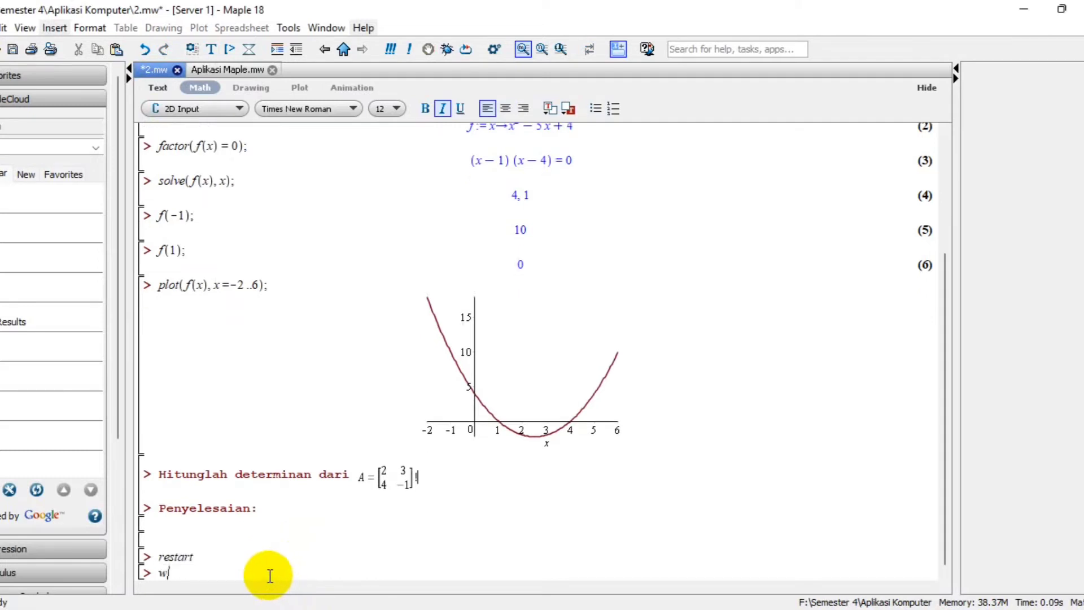
type("ith(linalg) :")
key("Return")
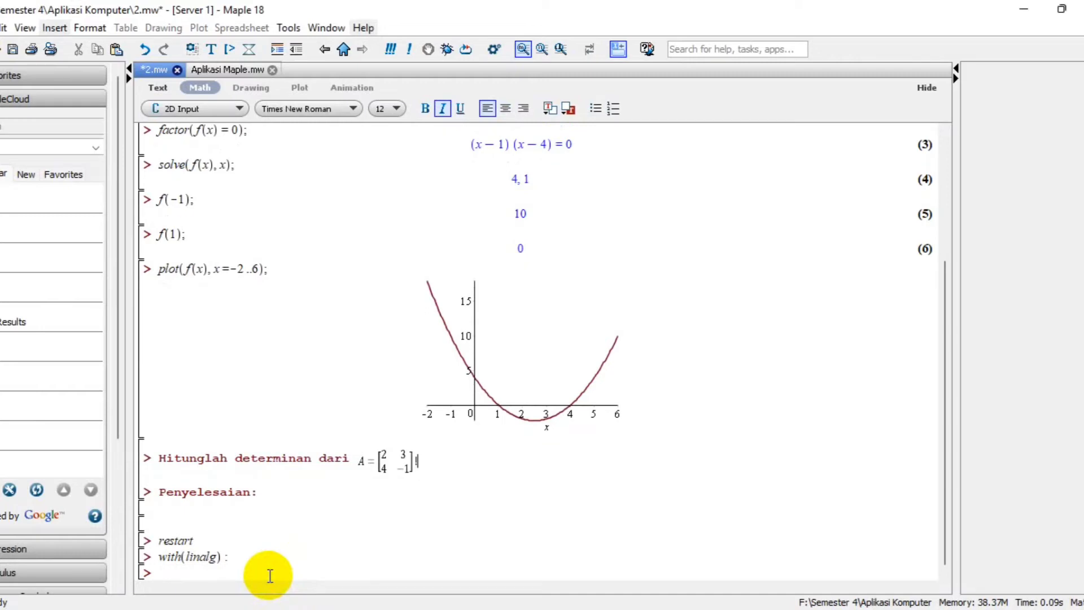
Define A as a 2×2 matrix with rows [2, 3] and [4, −1], and compute its determinant with det(A).
type("A ")
type(":= ")
type("matri")
type("x")
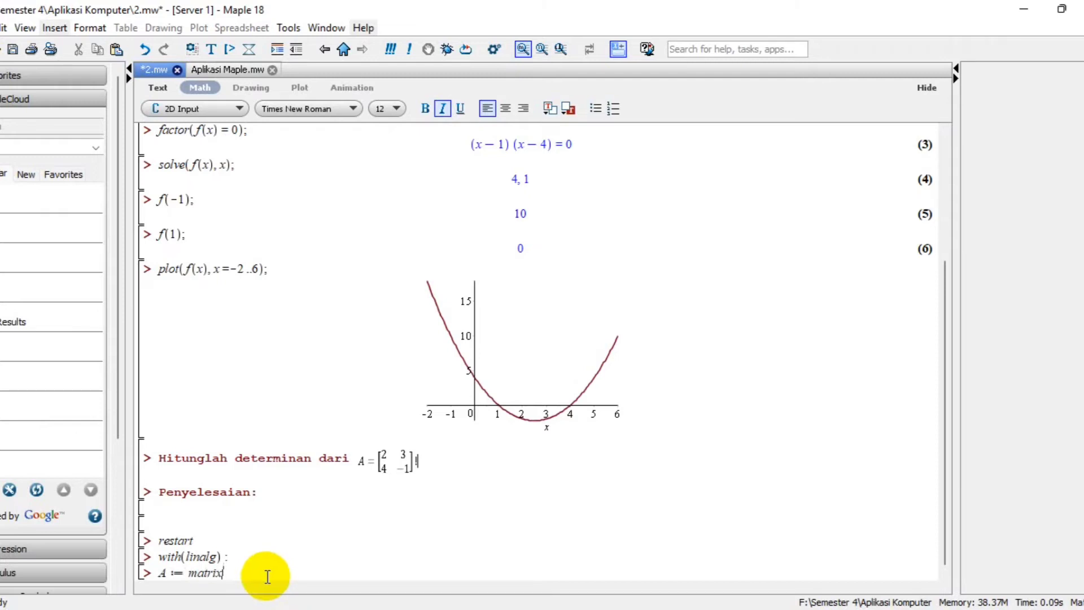
type("(2, 2, [[2, 3], [4")
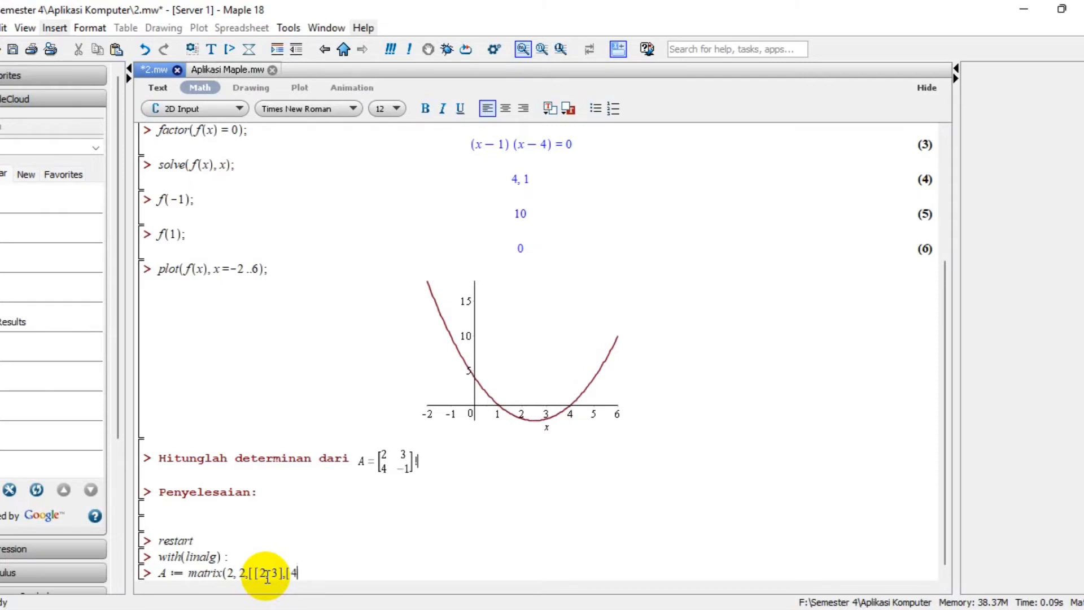
type(",-1]]) :")
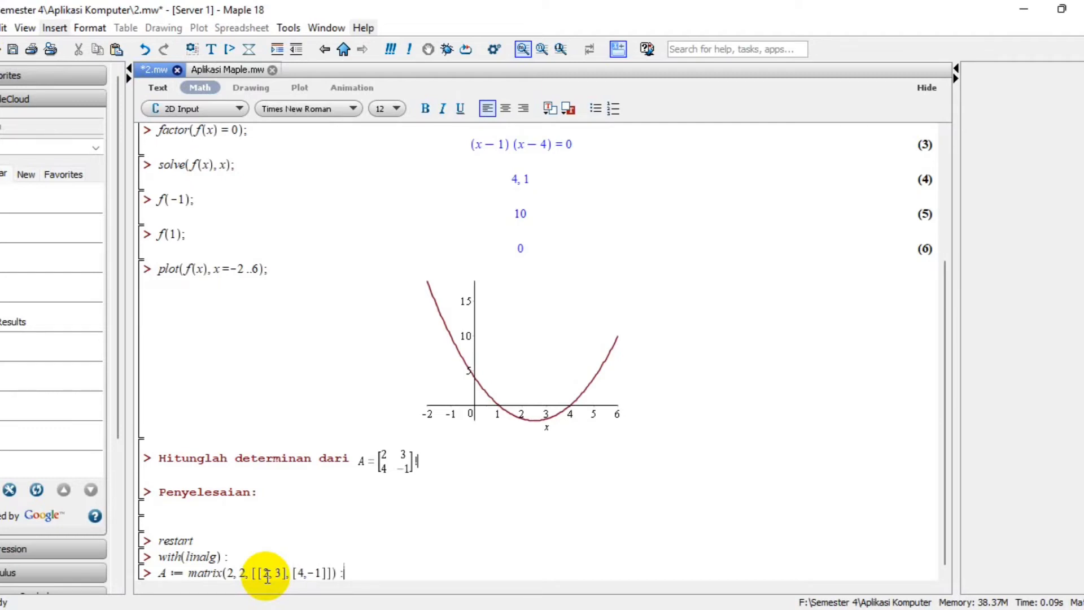
key("BackSpace")
type(";")
key("Return")
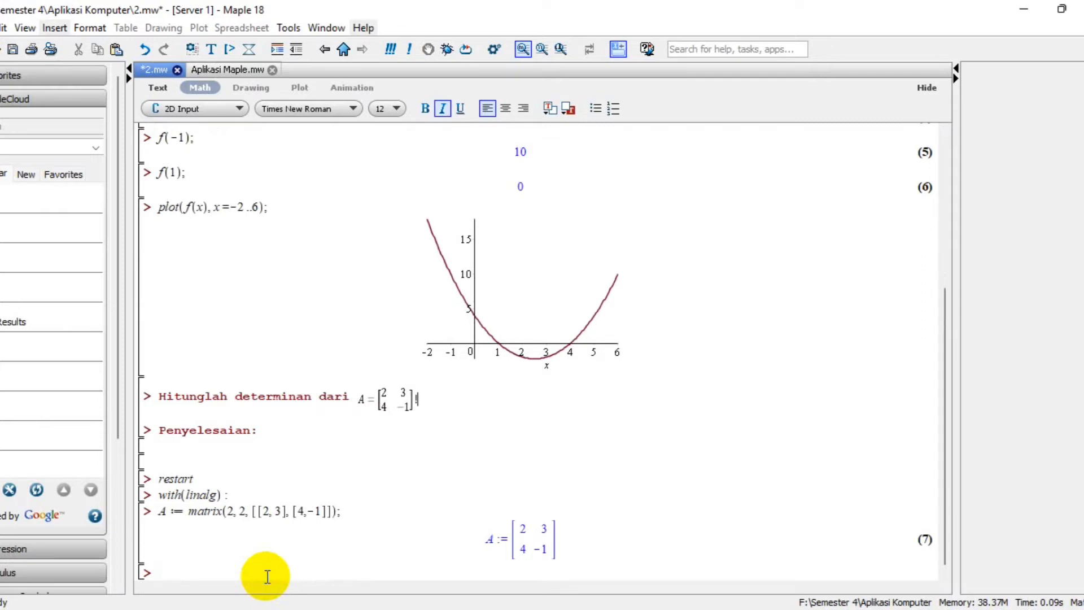
type("det(A);")
key("Return")
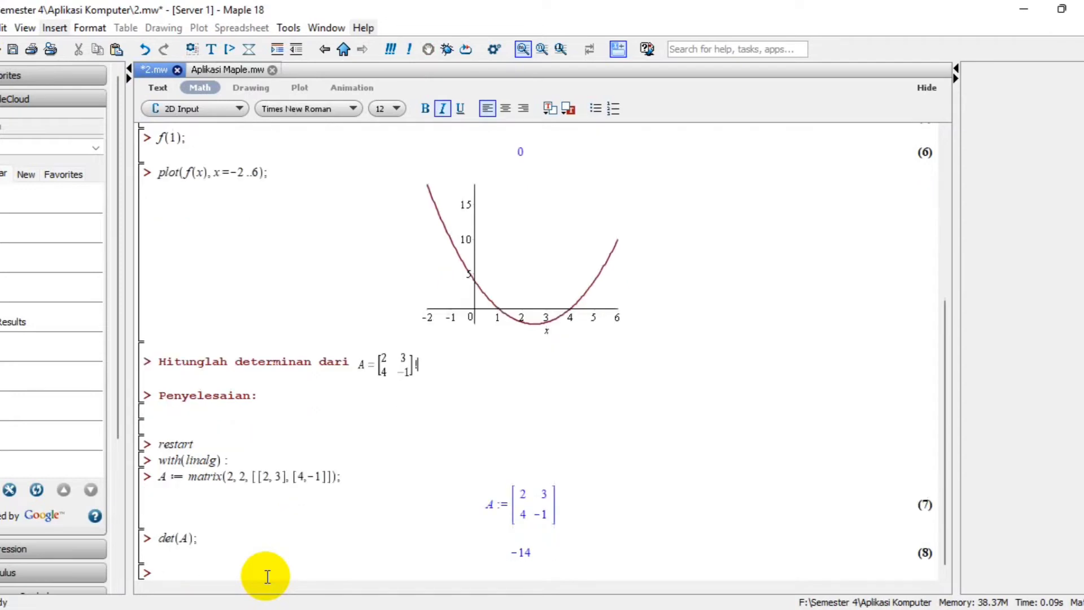
Add the problem text asking for p in g(x) = {3x − p, x ≤ 2; 2x + 1, 2 < x} with a limit at x→2, and run restart.
type("Diketahui agar g(x) = {3x − p, x ≤ 2 2x + 1, 2 < x mempunyai nilai lim g(x) , maka p = Penyelesaian:")
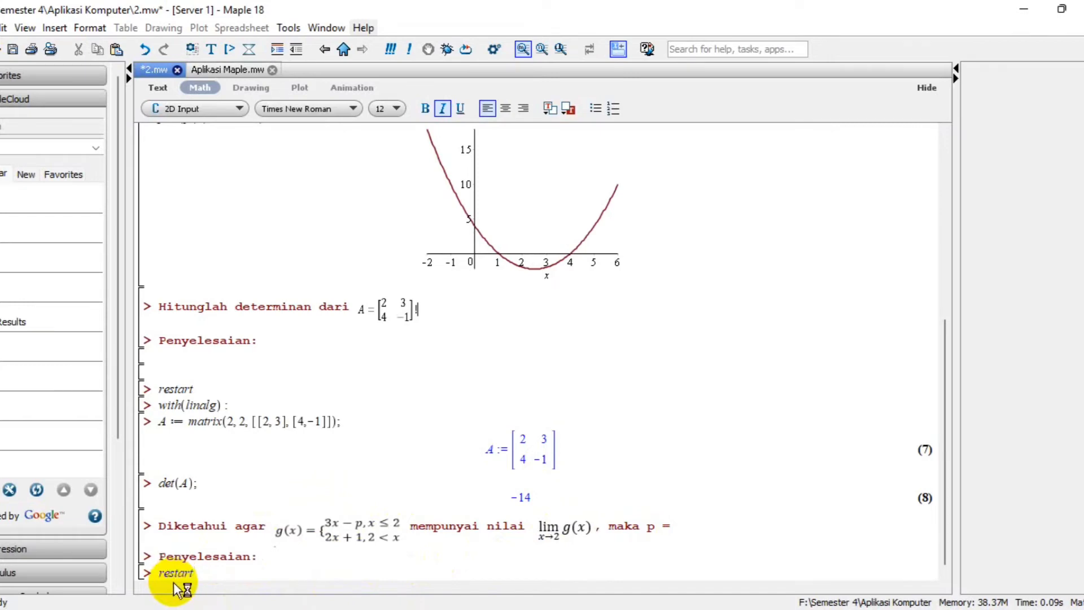
key("Return")
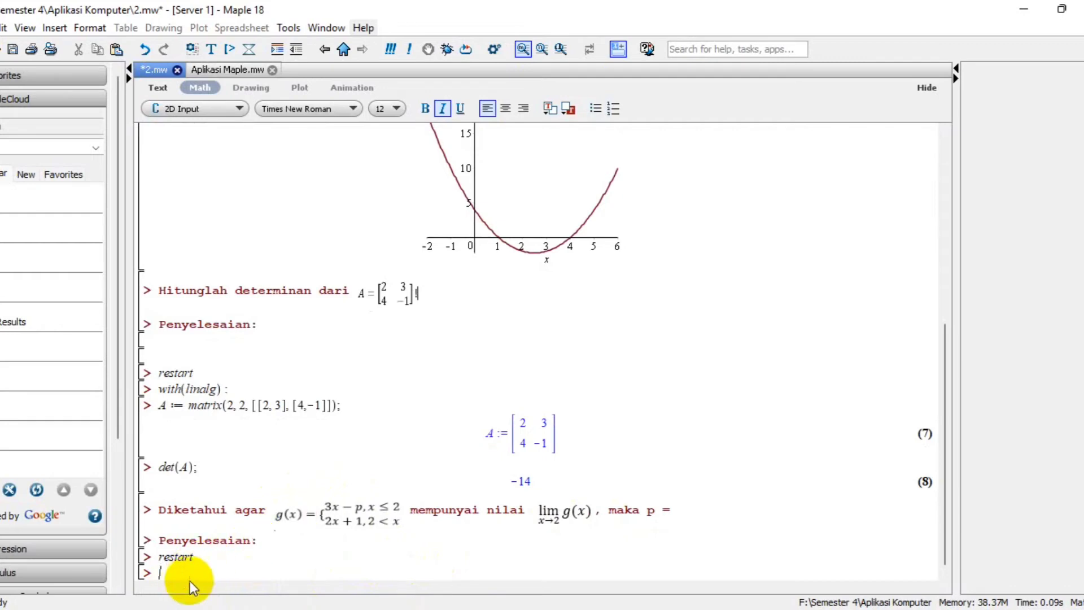
Define g as a piecewise function equal to 3x − p for x ≤ 2 and 2x + 1 for x > 2.
type("g :")
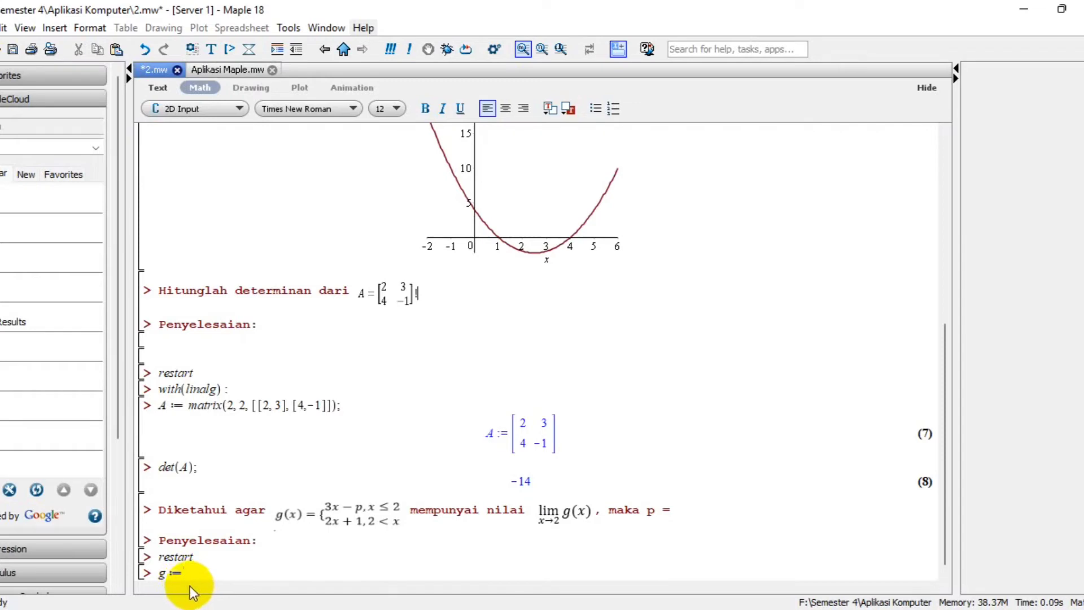
type("= piece")
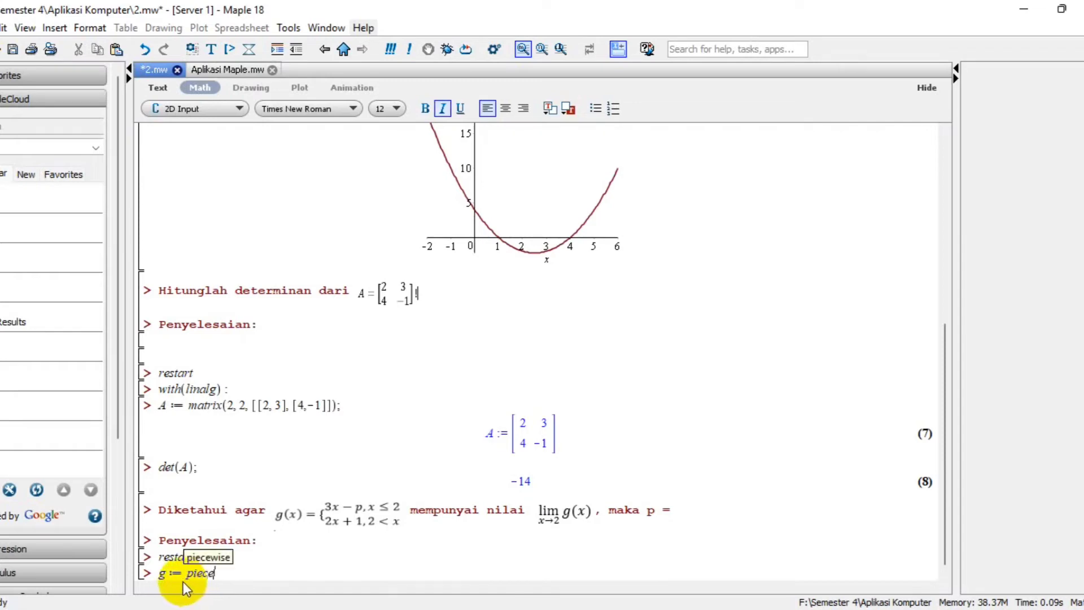
key("Return")
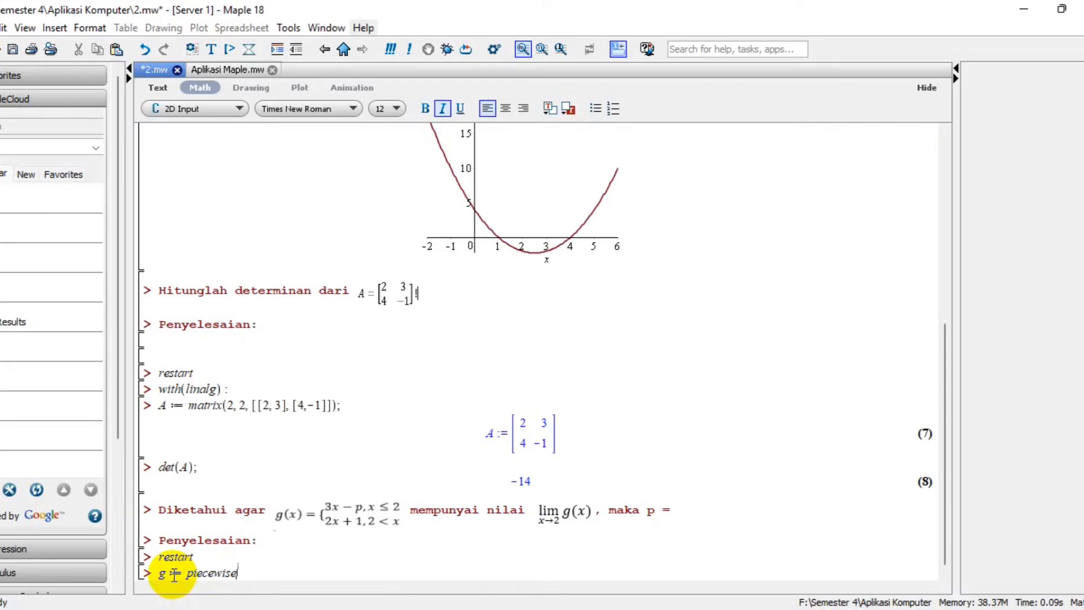
type("(")
type("x<")
type("=")
type("2")
type(",")
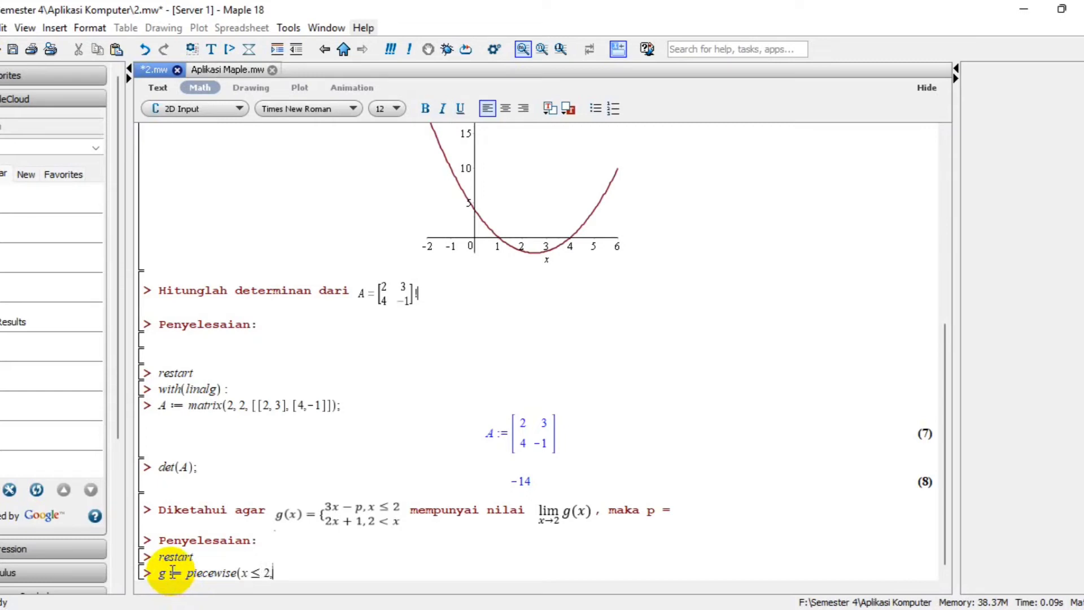
type("3x-p,")
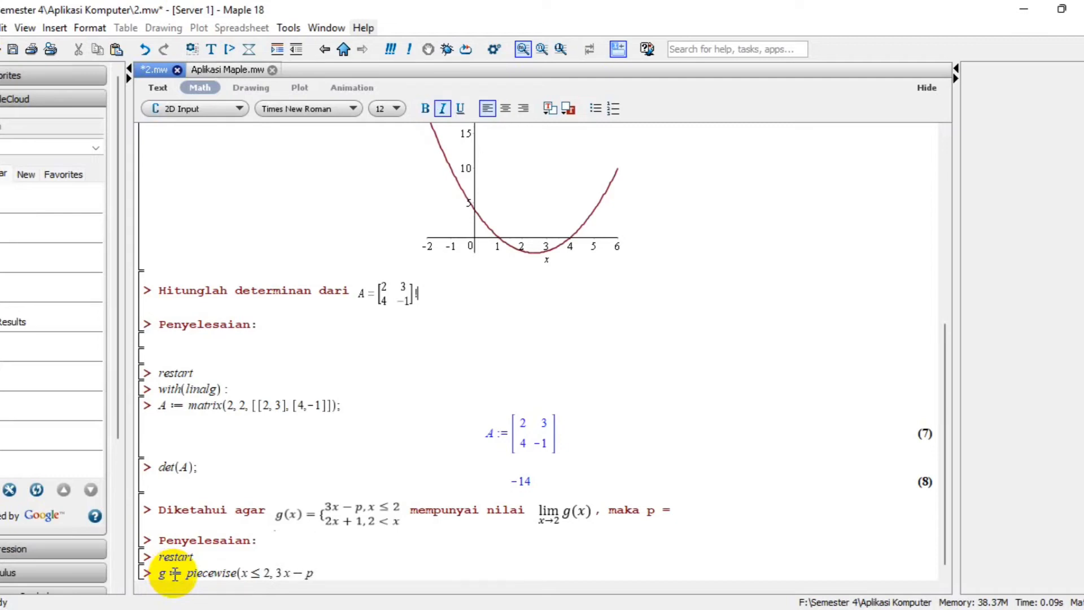
type("x>2,2x+")
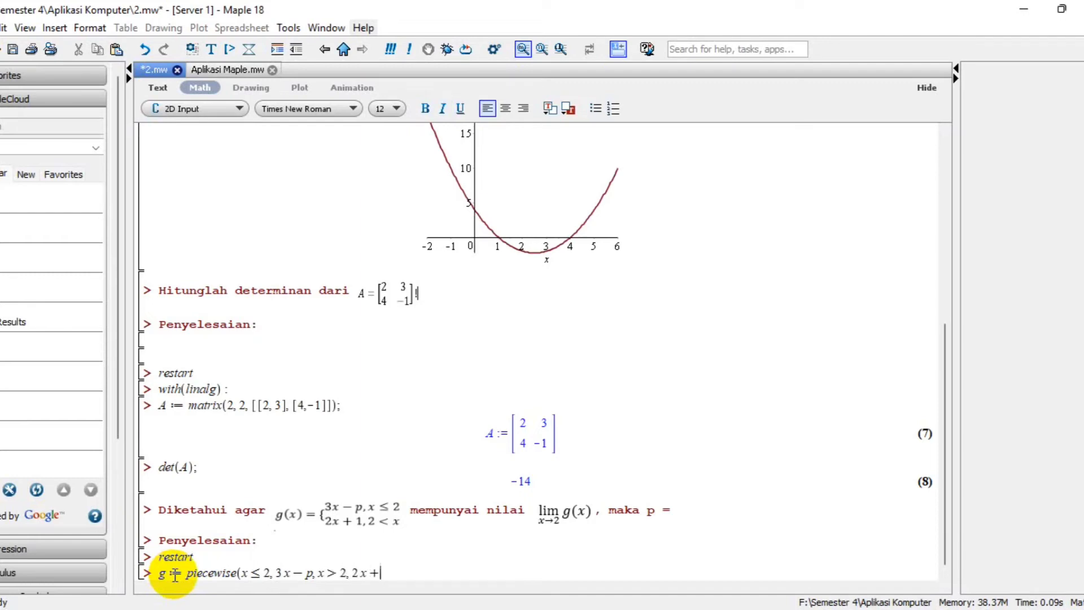
type("1);")
key("Return")
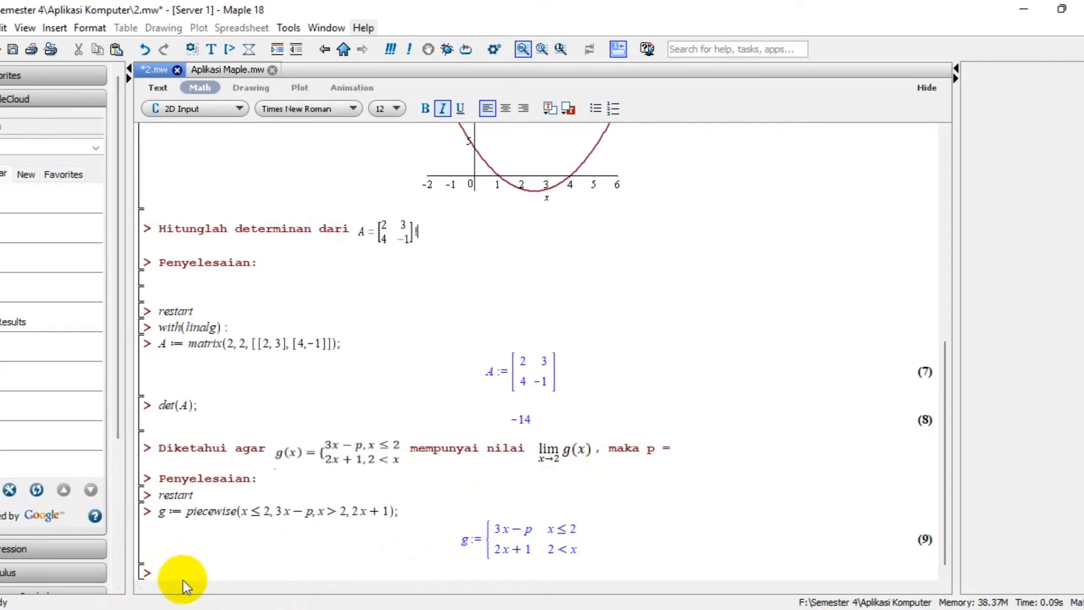
Evaluate the two-sided limit of g at x = 2, followed by its left-hand limit there.
type("imit(g, x = 2);")
key("Return")
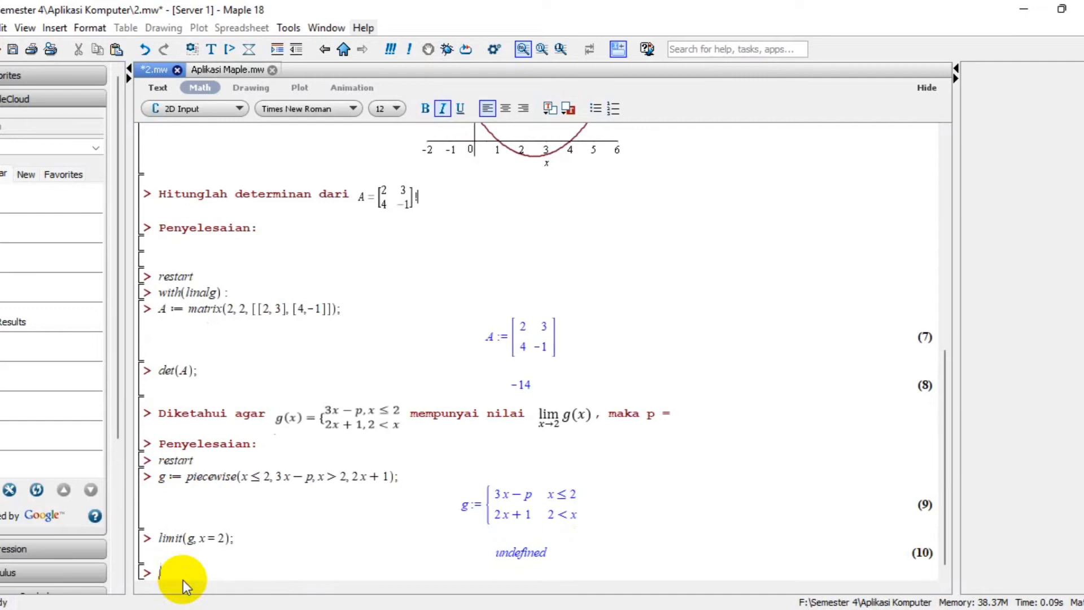
type("limit(g, x = 2, left);")
key("Return")
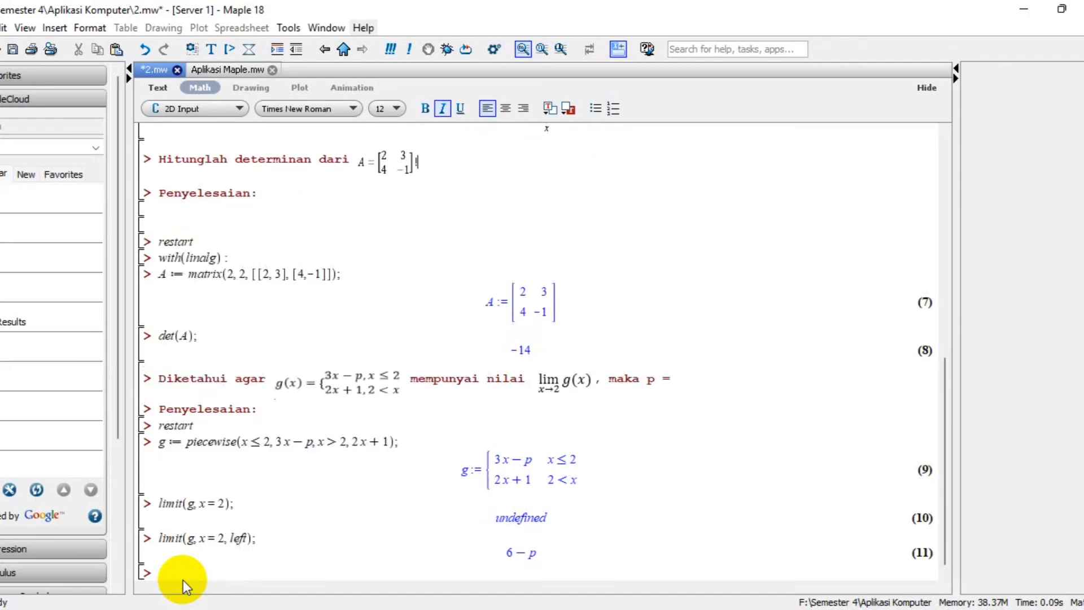
Evaluate the right-hand limit of g at x = 2 with limit(g, x = 2, right).
type("g, x")
key("BackSpace")
key("BackSpace")
key("BackSpace")
key("BackSpace")
type("(g, x =")
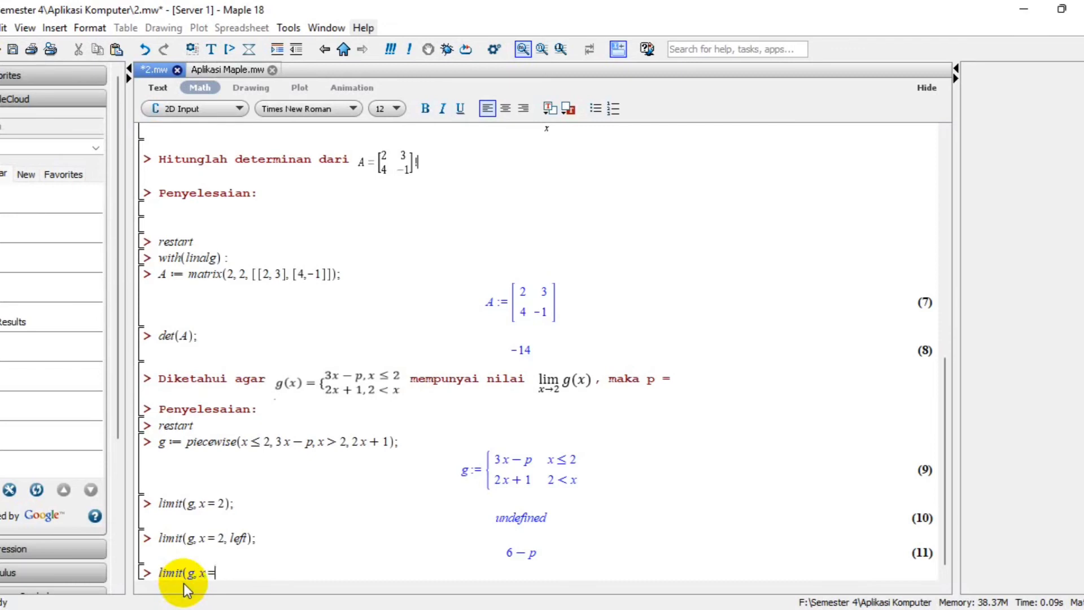
type(" 2, right")
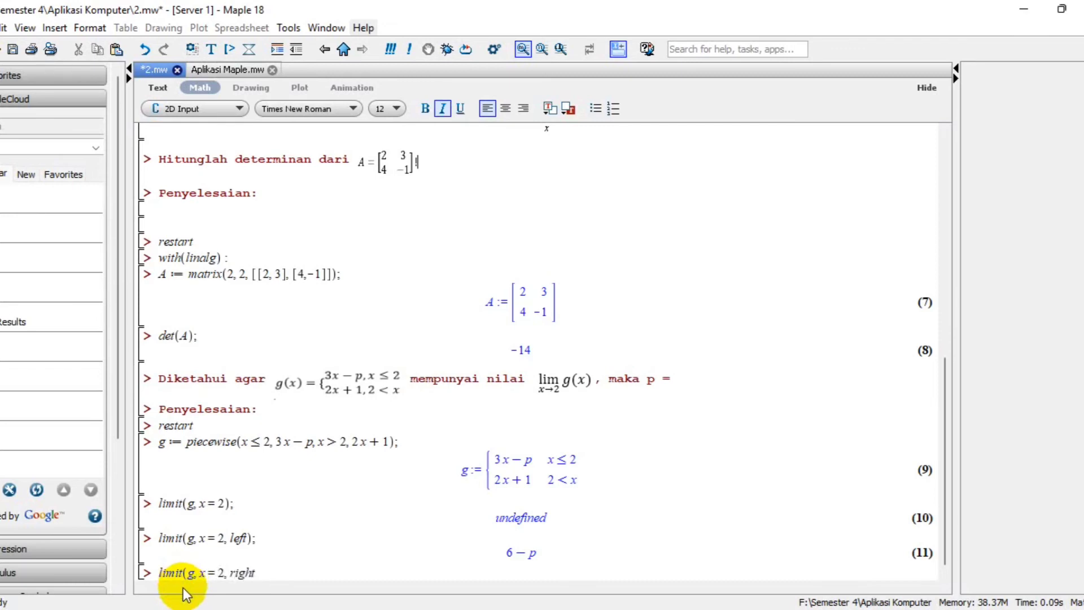
type(");")
key("Return")
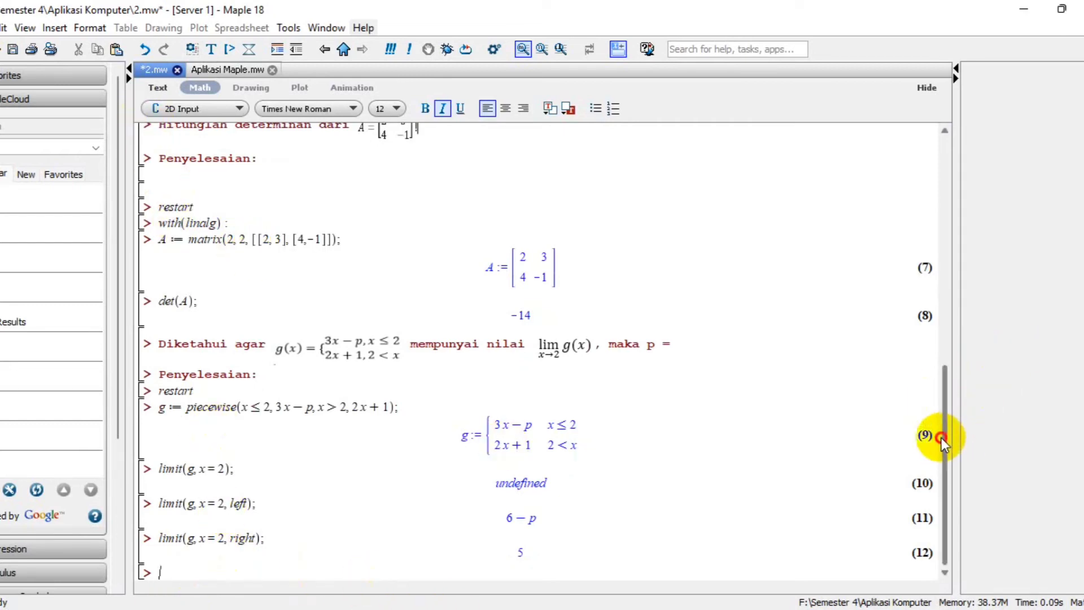
Equate the two one-sided limits and solve 6 − p = 5 for p, ending the command with a semicolon.
left_click_drag(940, 438, 970, 294)
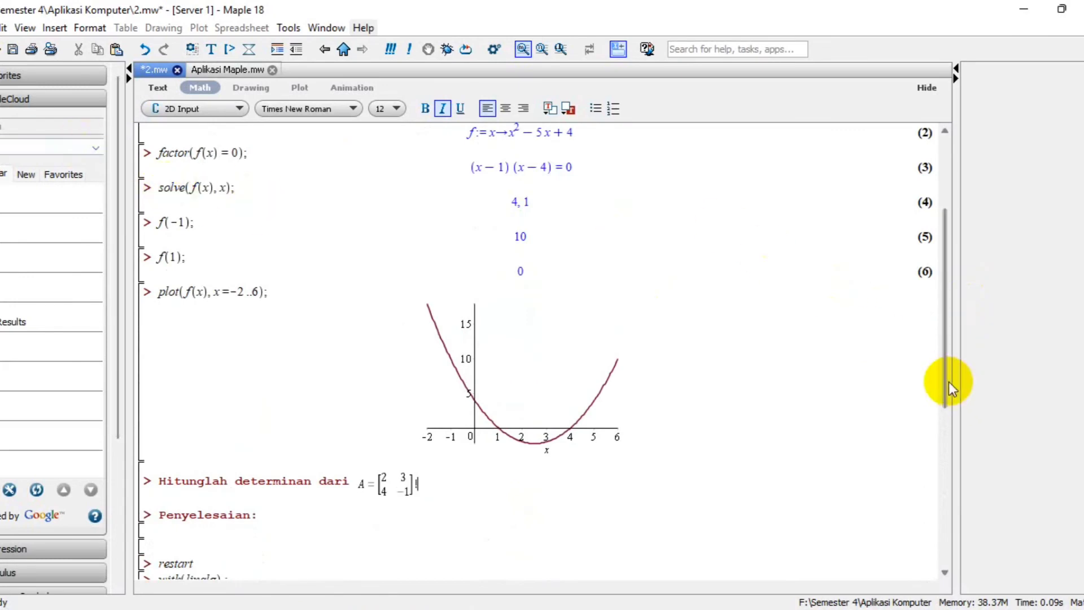
left_click_drag(948, 382, 950, 539)
left_click(455, 576)
type("s")
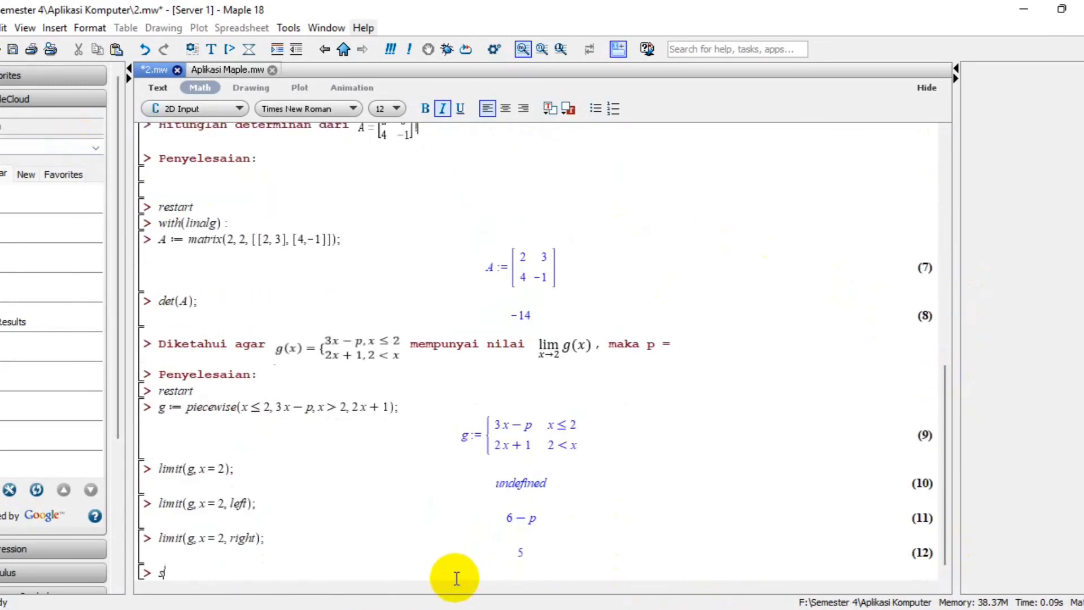
type("olve(")
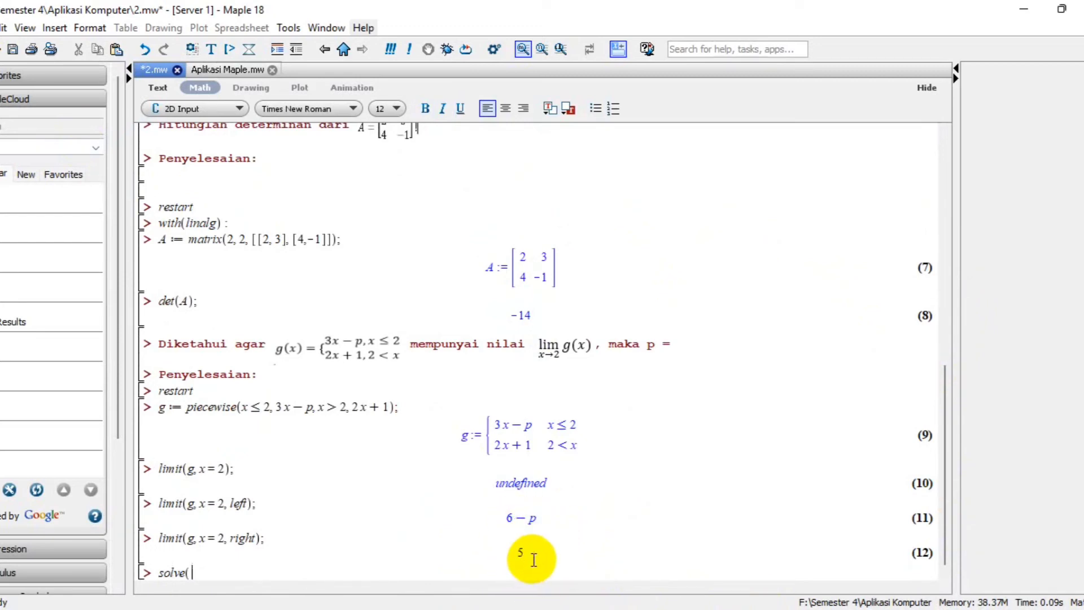
type("6-p=")
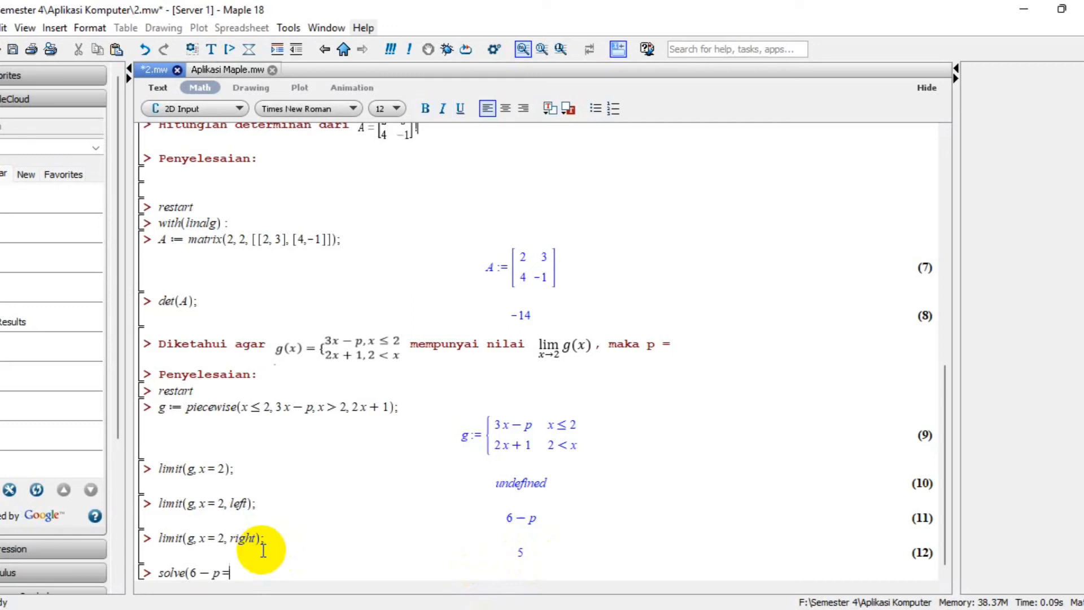
type("5,p)")
key("Return")
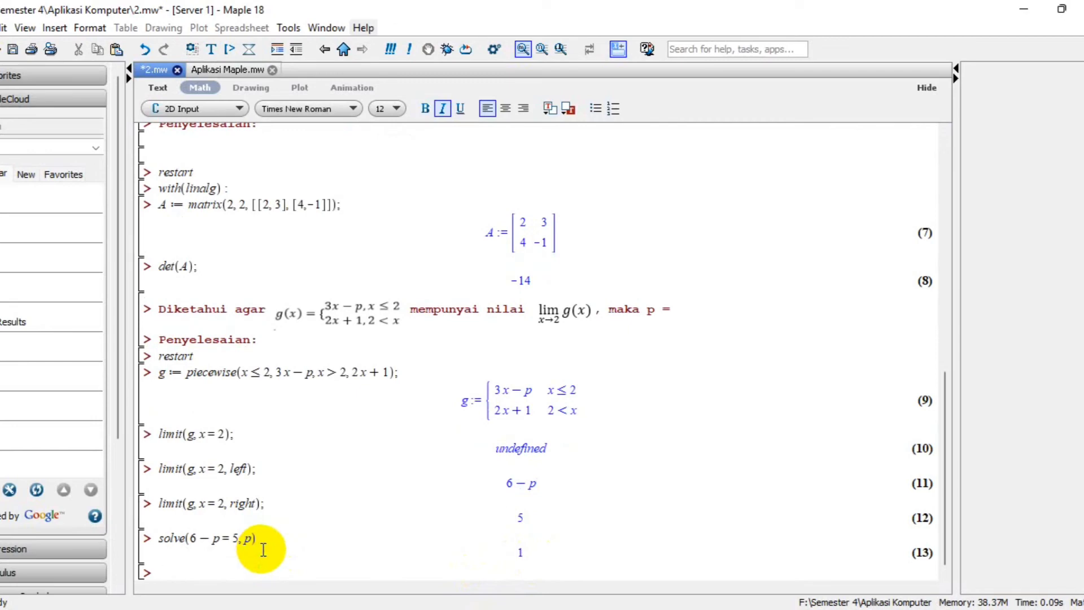
left_click(256, 541)
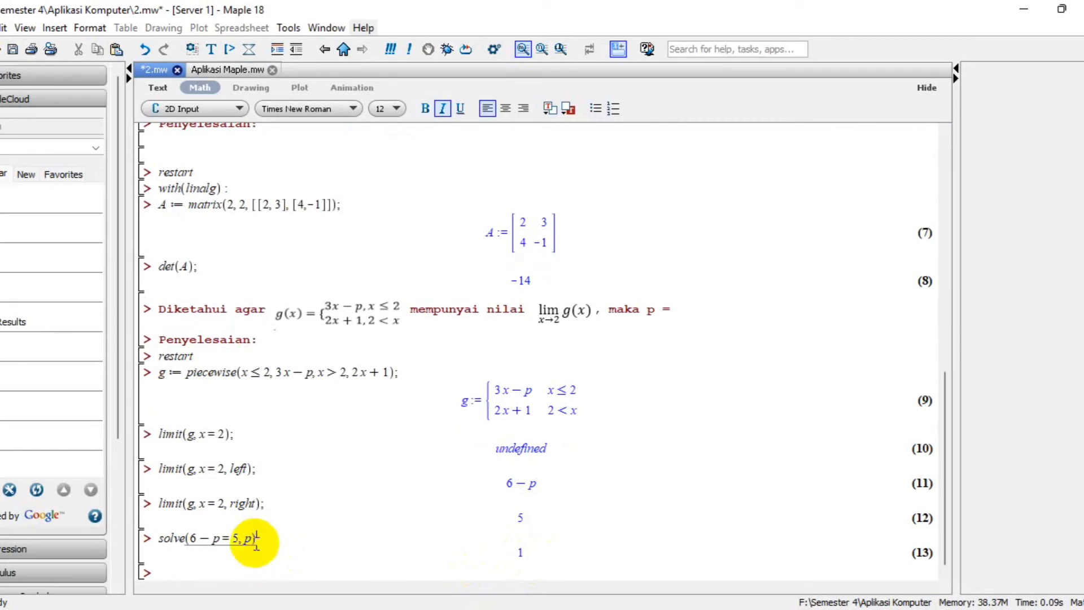
Add the problem text asking for the derivative of f(x) = 2x^3 + 7x at x = −2, and run restart below "Penyelesaian:".
type("Hitunglah nilai x = −2 dari hasil turunan fungsi f(x) = 2x^3 + 7x\\nPenyelesaian:")
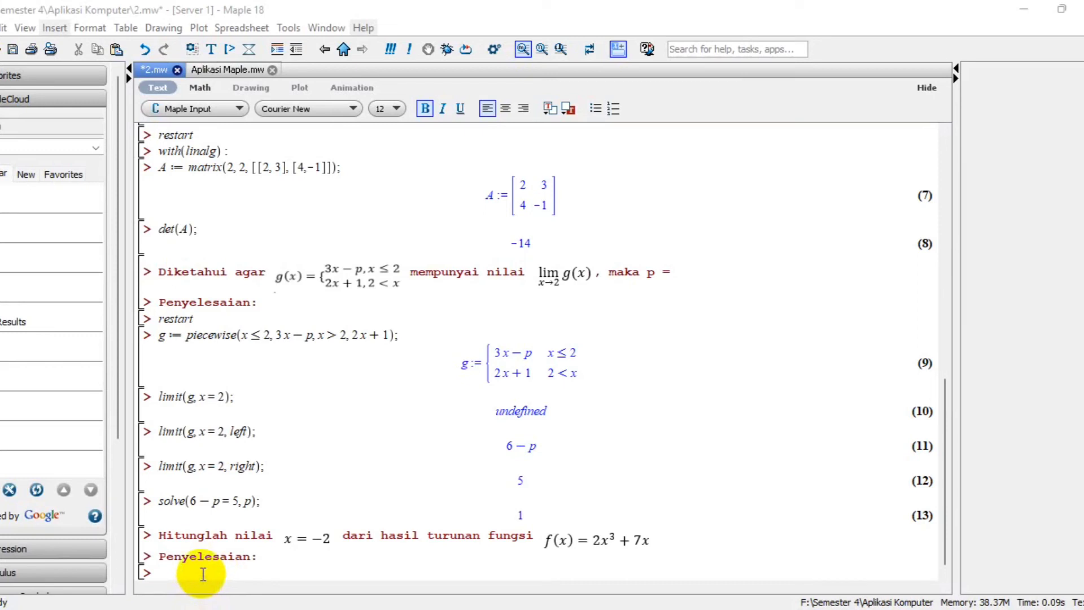
key("F5")
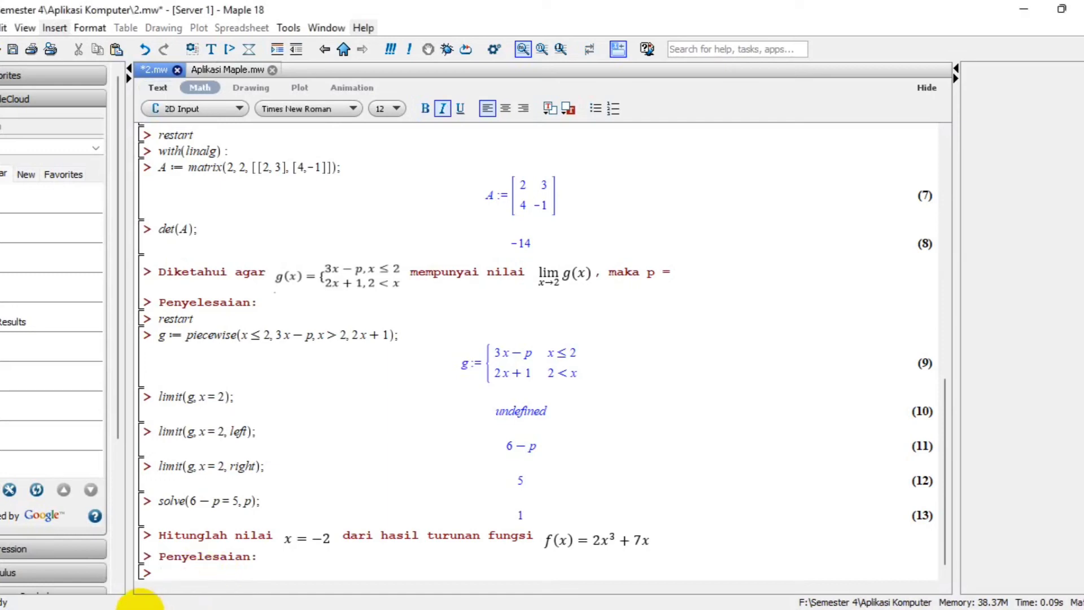
type("rest")
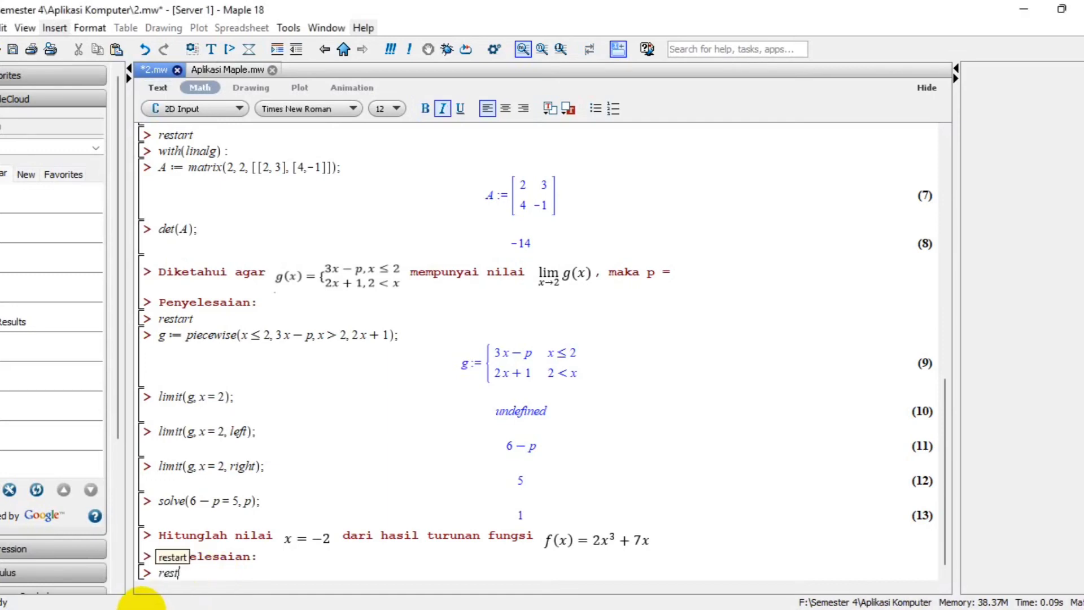
type("art")
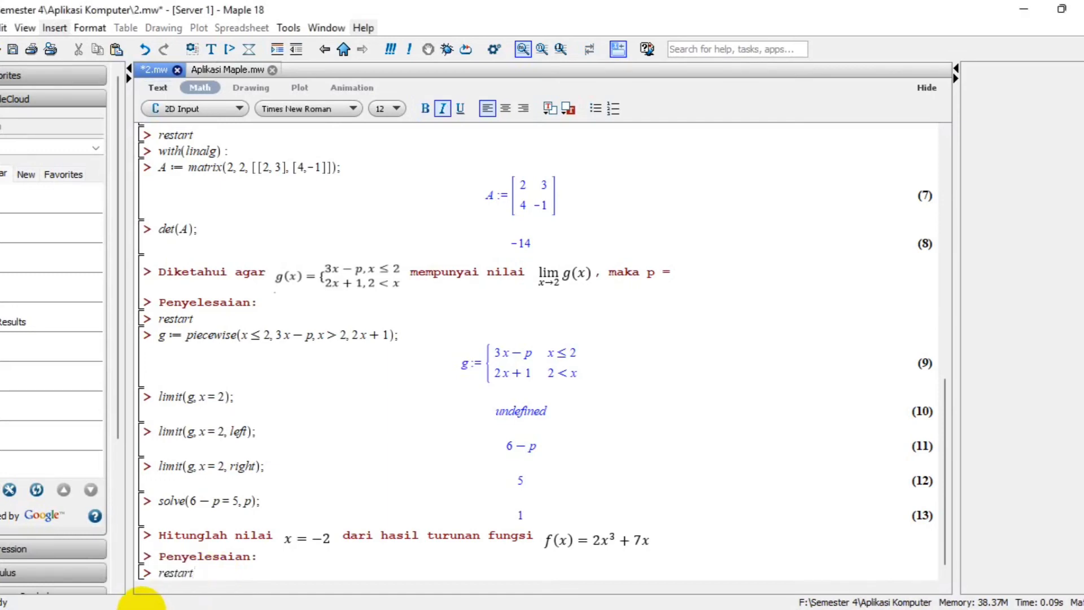
key("Return")
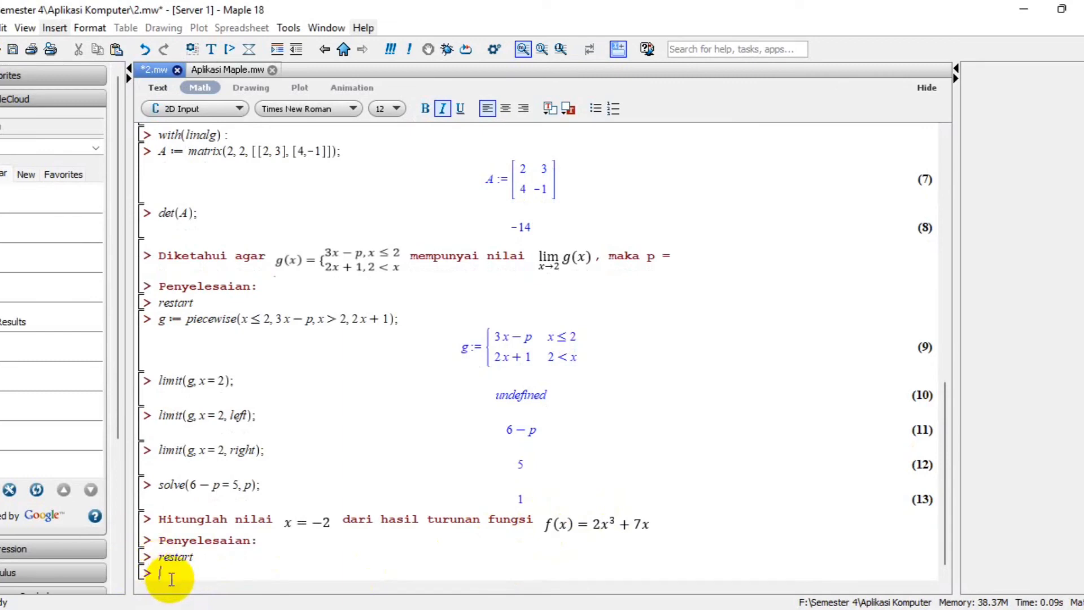
Define f as the function x → 2x^3 + 7x.
type("f ")
type(":=")
type("x->")
type("2x")
type("^3")
key("Right")
type("+7x")
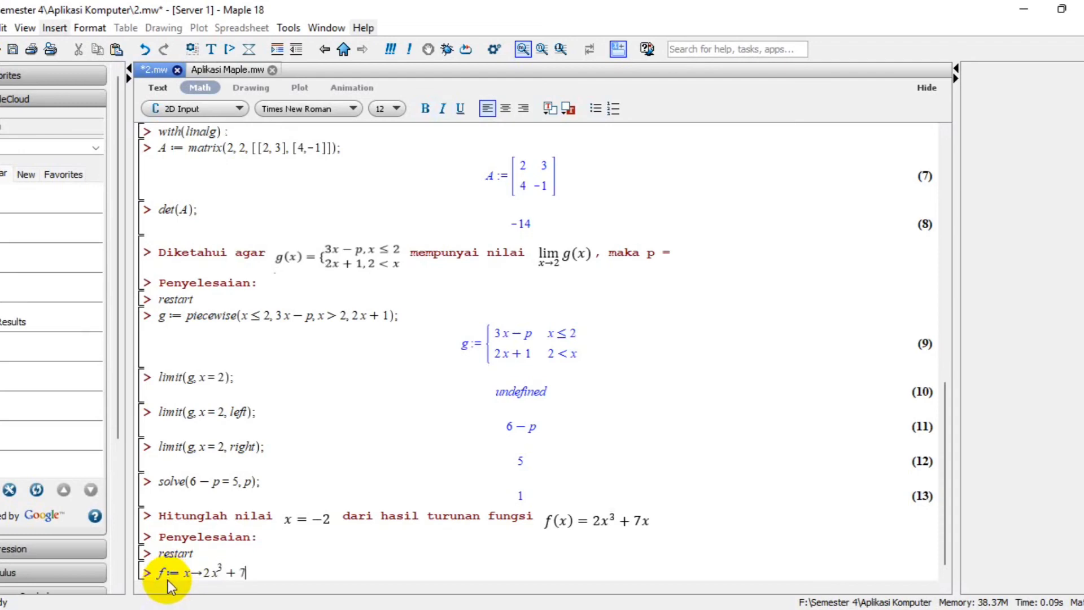
key("Return")
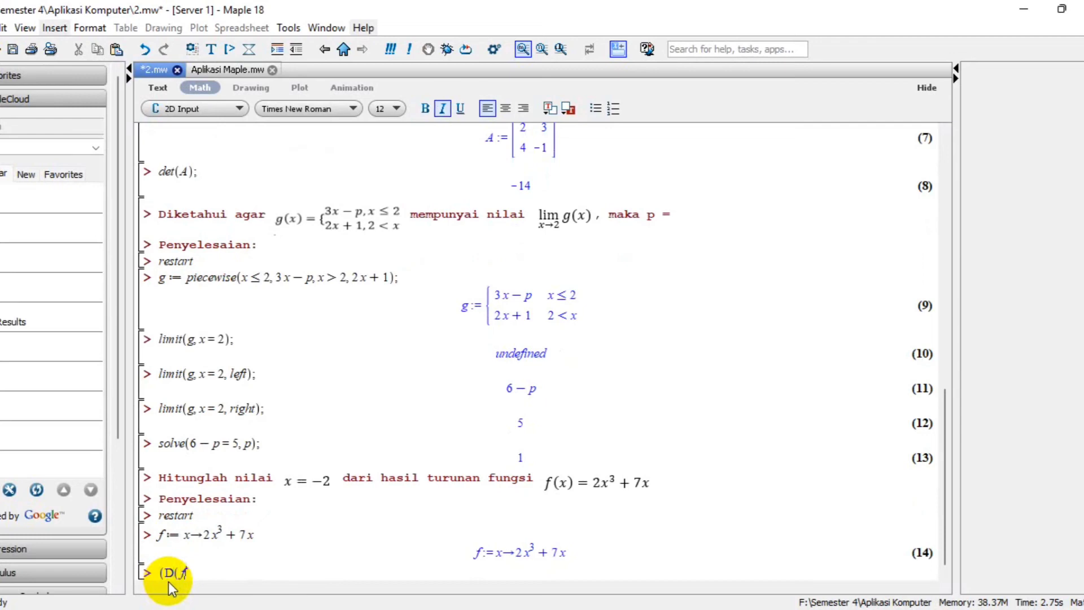
Differentiate f with (D(f))(x) and substitute x = −2 into the result using subs with %.
type("(x)")
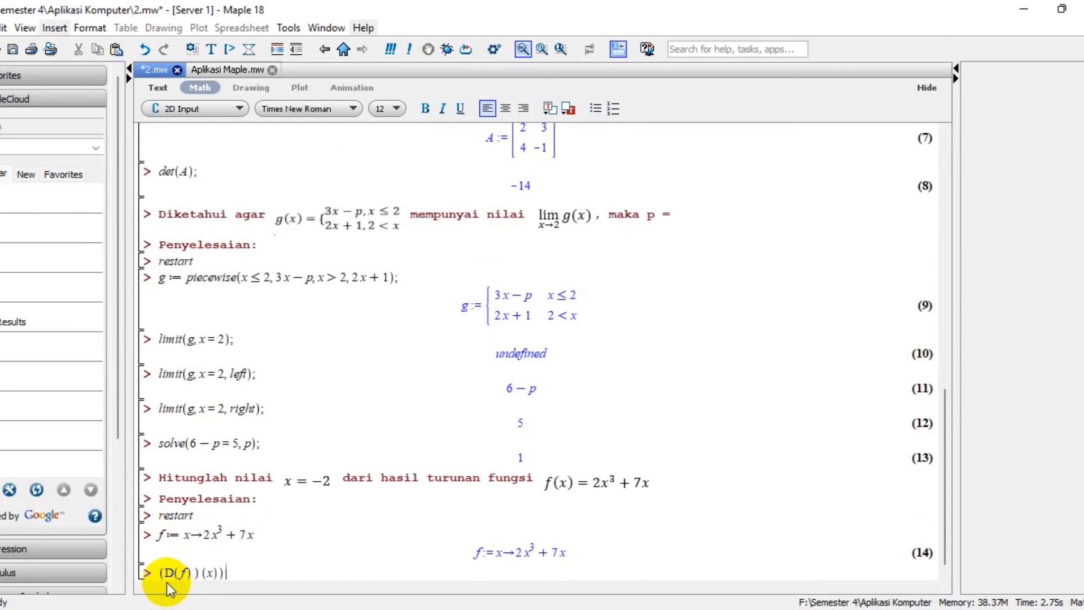
type(";")
key("Return")
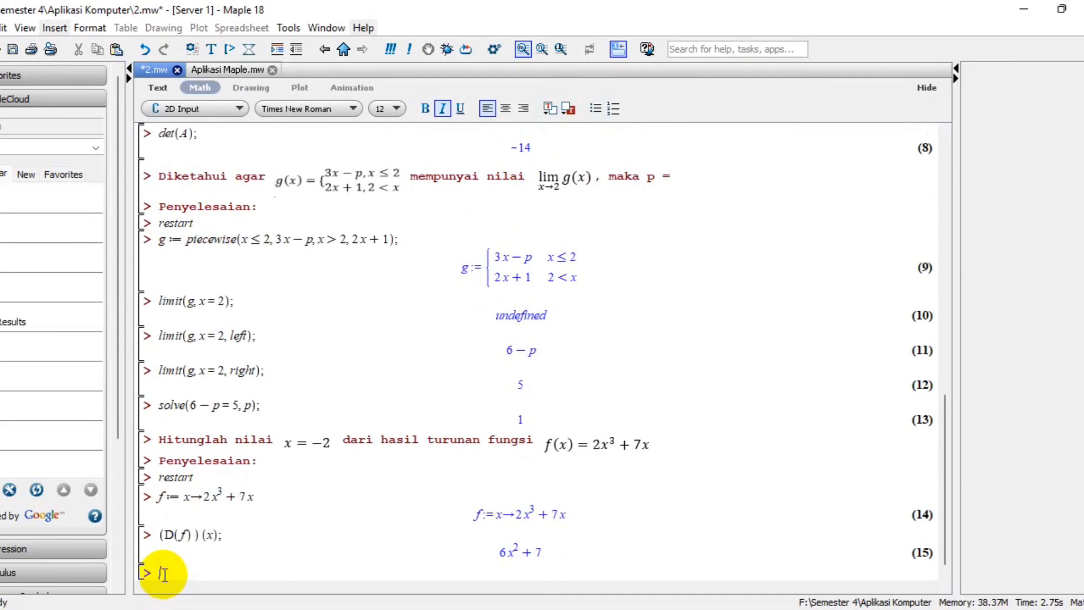
type("subs")
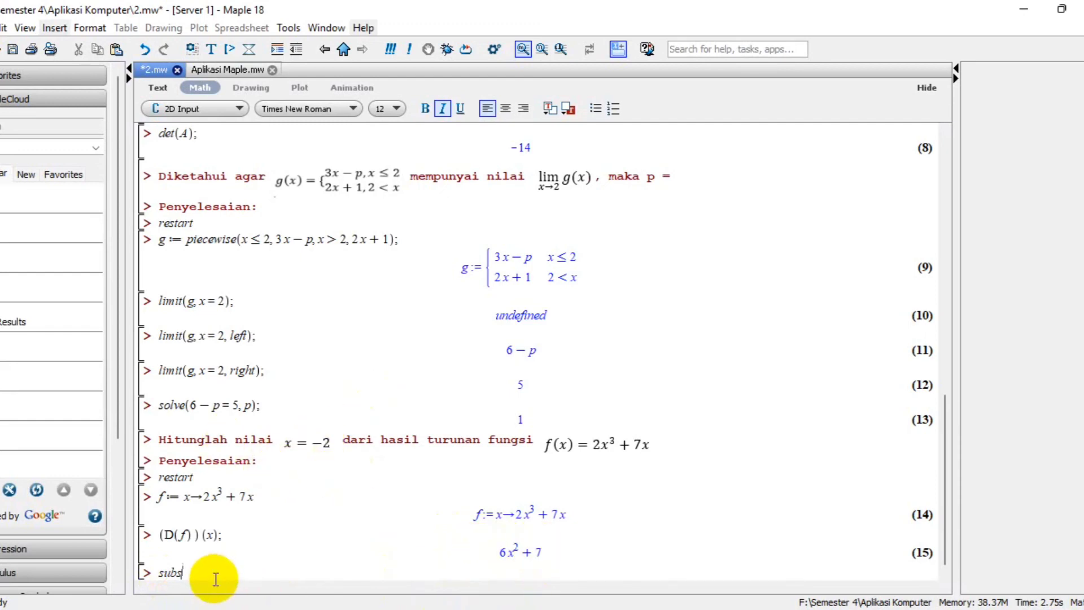
type("(x=-2, ")
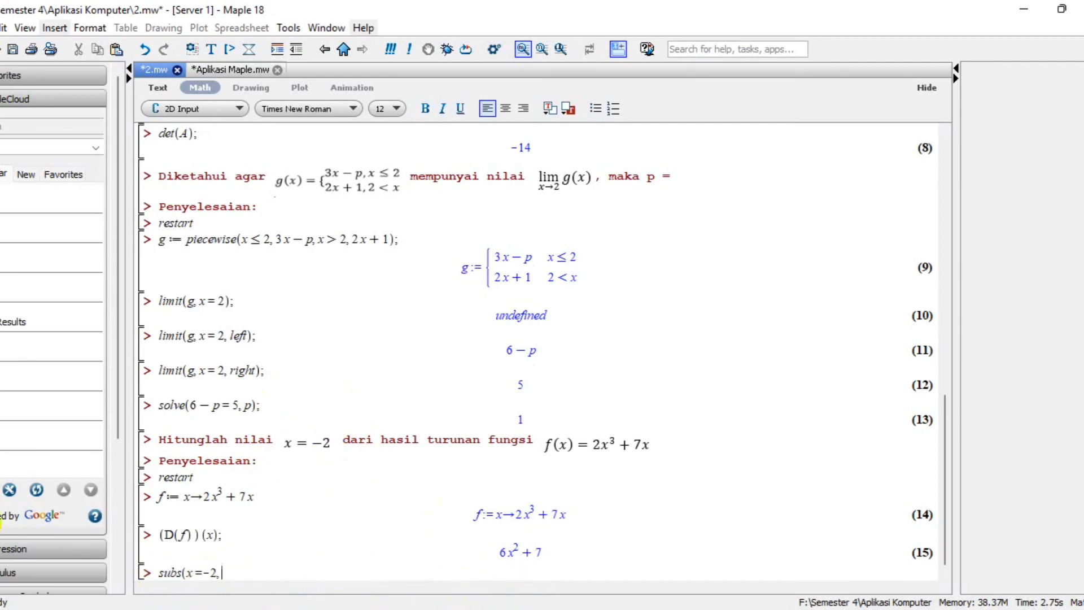
type("%);")
key("Return")
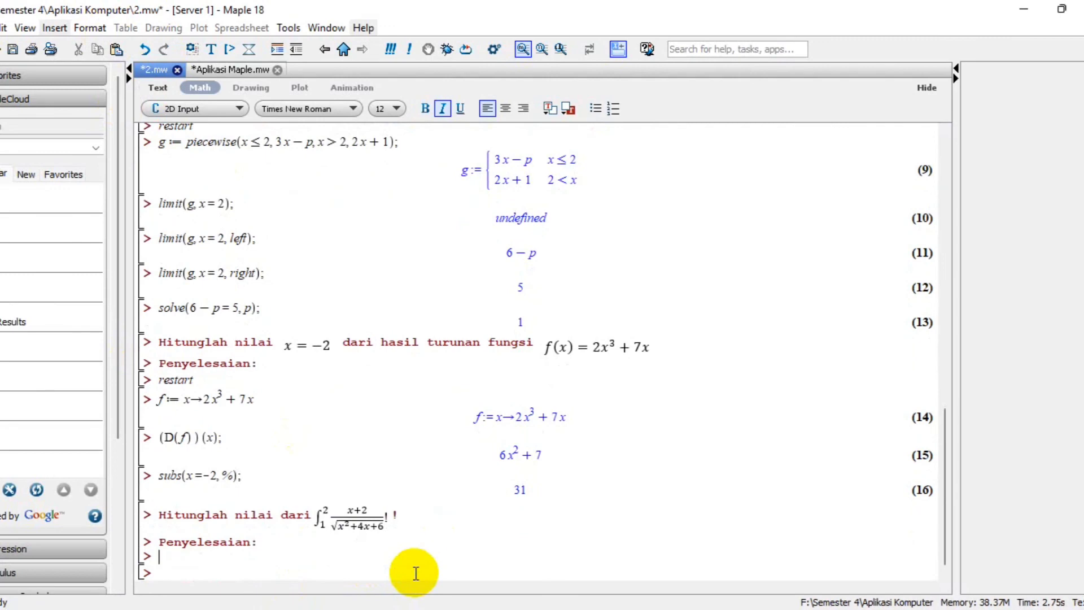
Remove the extra empty prompt below the integral problem's "Penyelesaian:" line and run restart there.
key("F5")
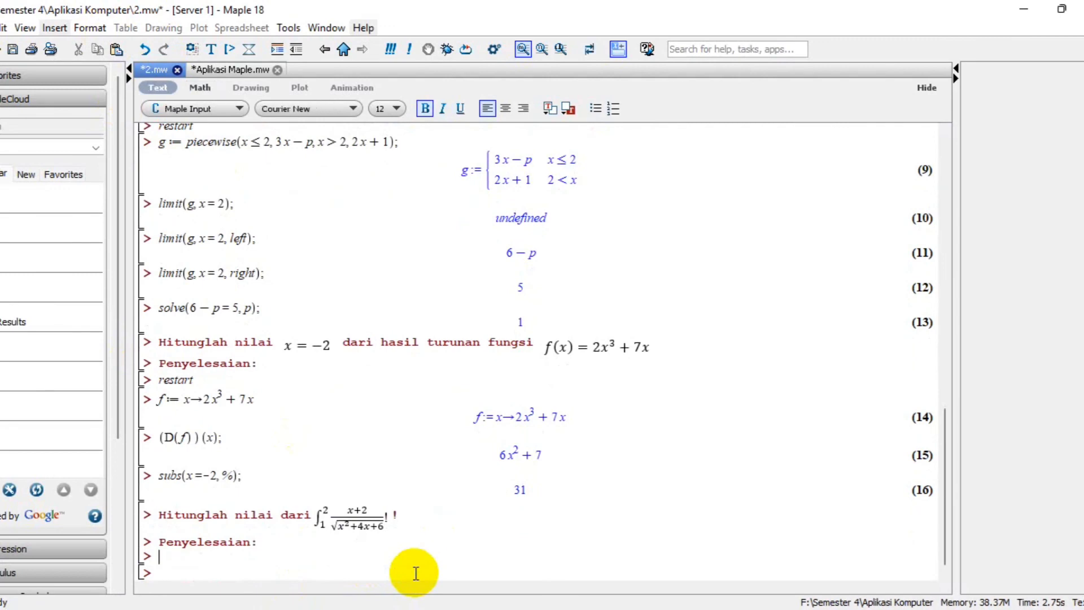
key("BackSpace")
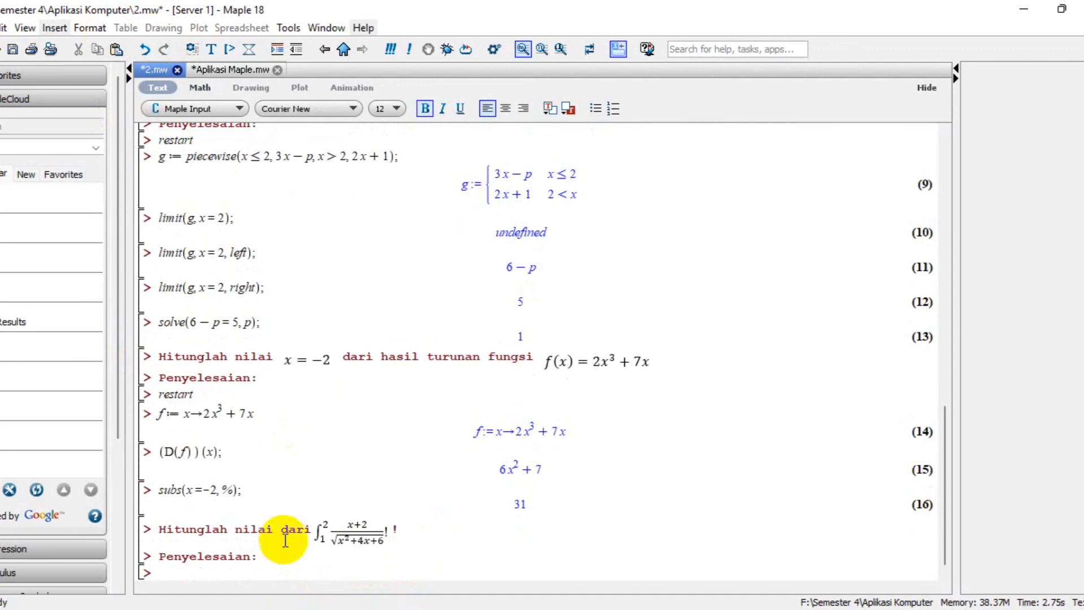
left_click(241, 577)
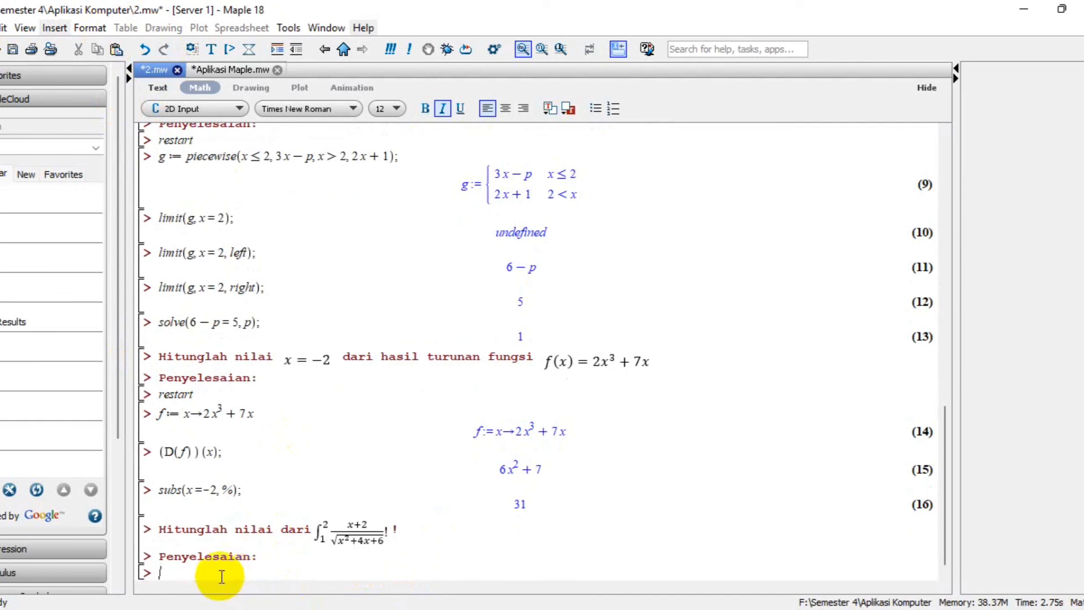
type("restart")
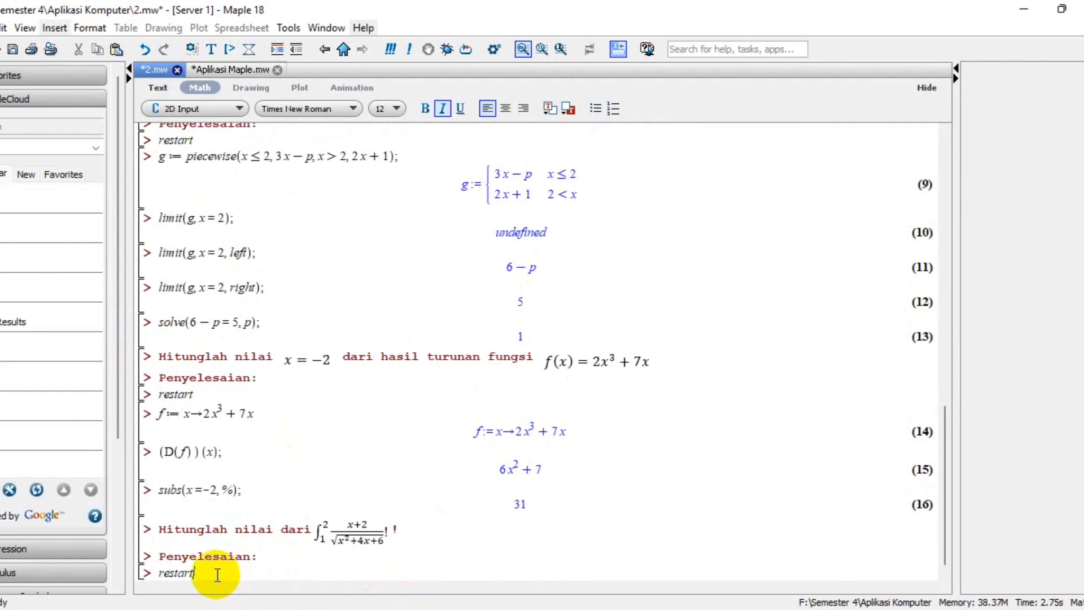
key("Return")
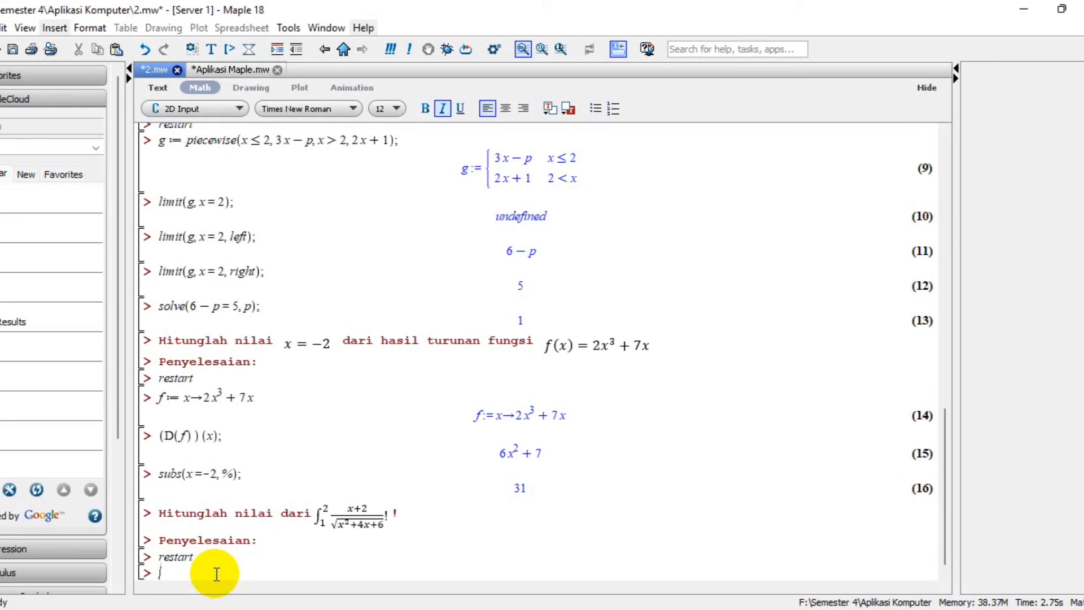
Begin an int command below the integral problem's restart, with the integrand (x + 2)/sqrt(x^2 + 4x + 6).
type("int((x")
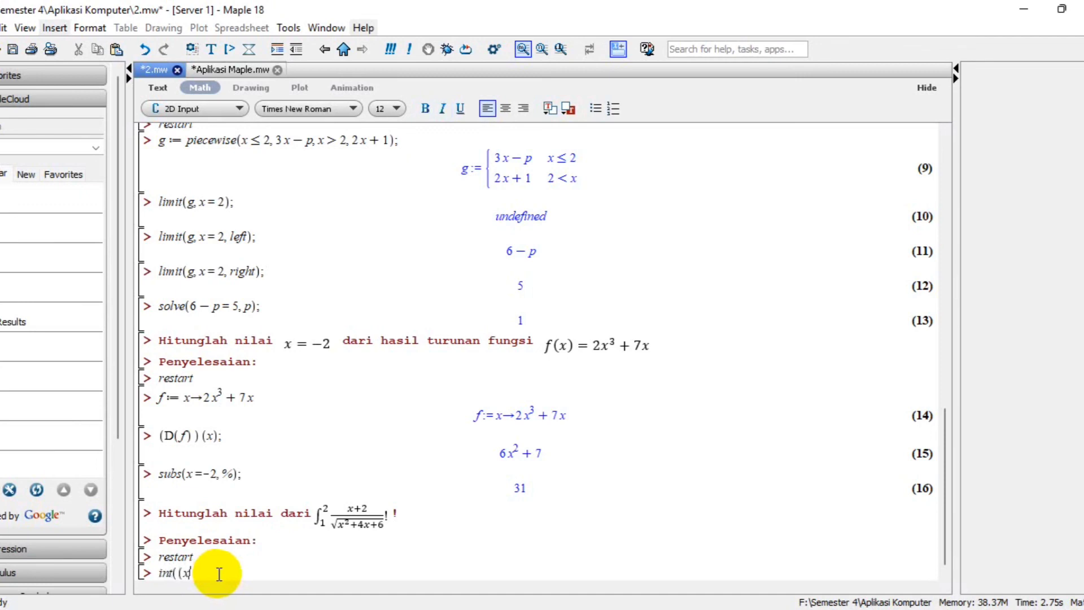
type(" + 2")
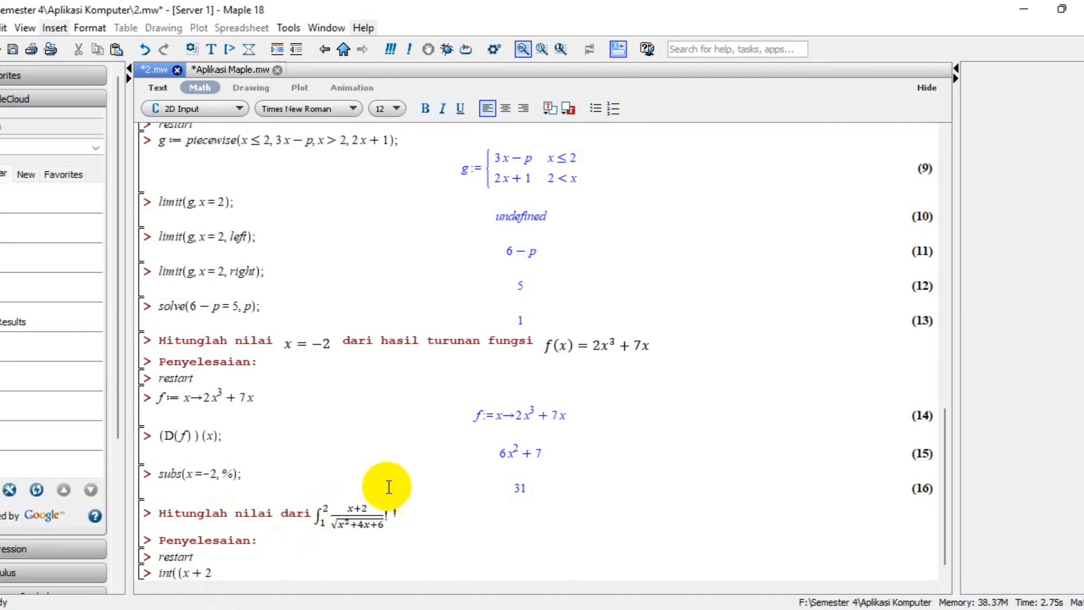
type(")")
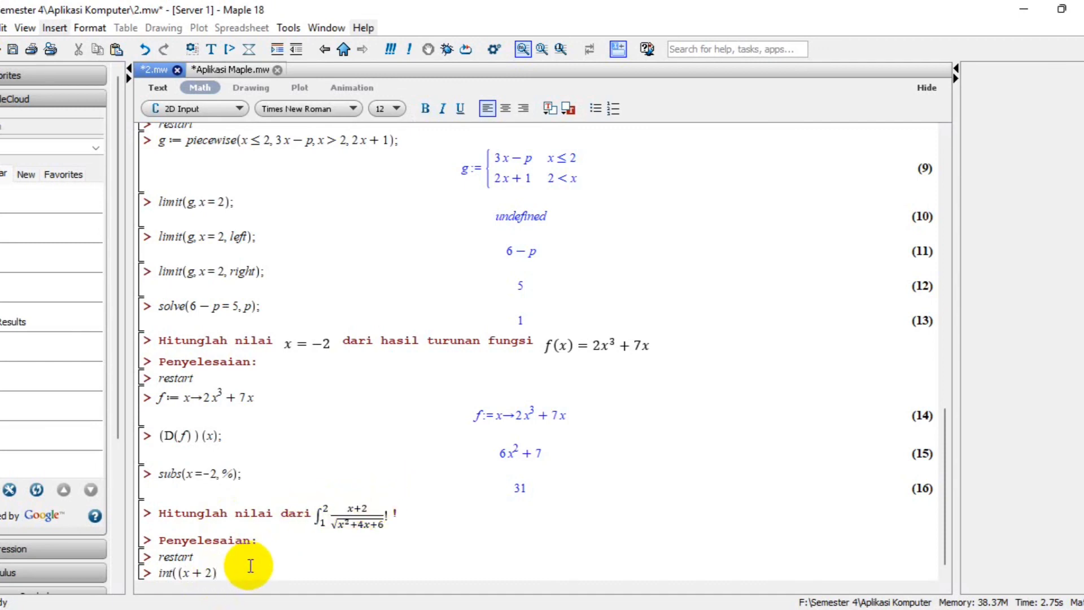
type("/")
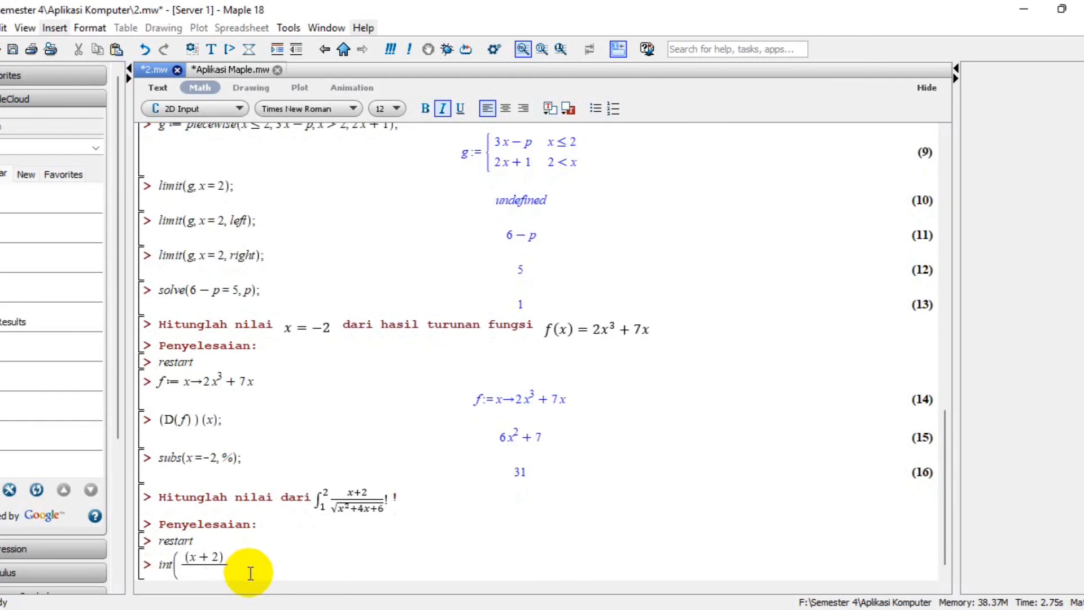
type("sqrt(x^2")
key("Right")
type("+ ")
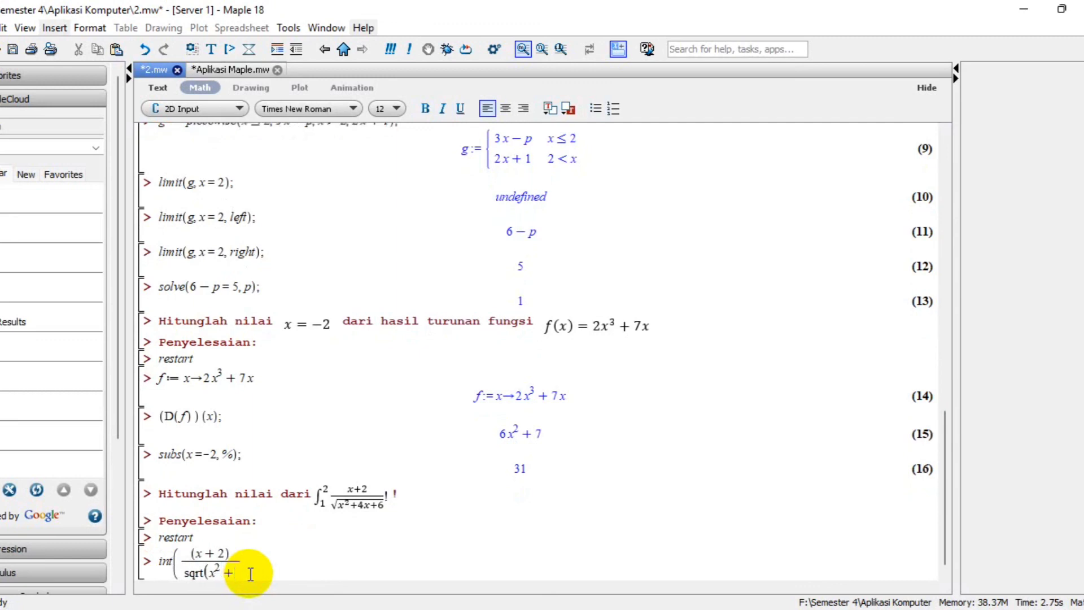
type("4 x + 6)")
key("Right")
Complete the int command with the range x = 2..1 and evaluate it.
type(", x ")
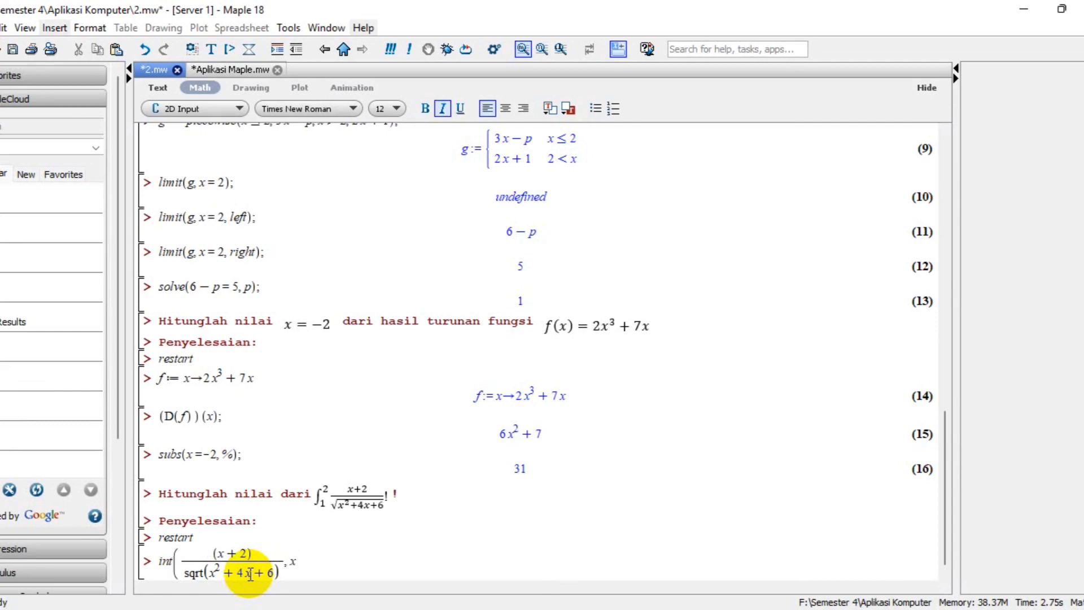
type("= 2 ..1")
key("Return")
type(")")
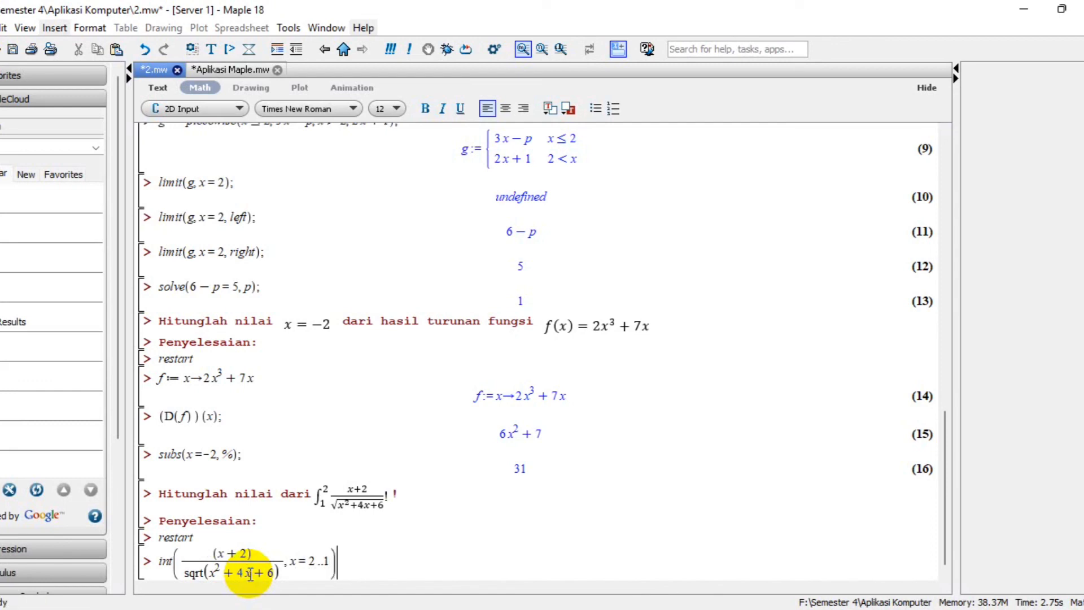
type(";")
key("Return")
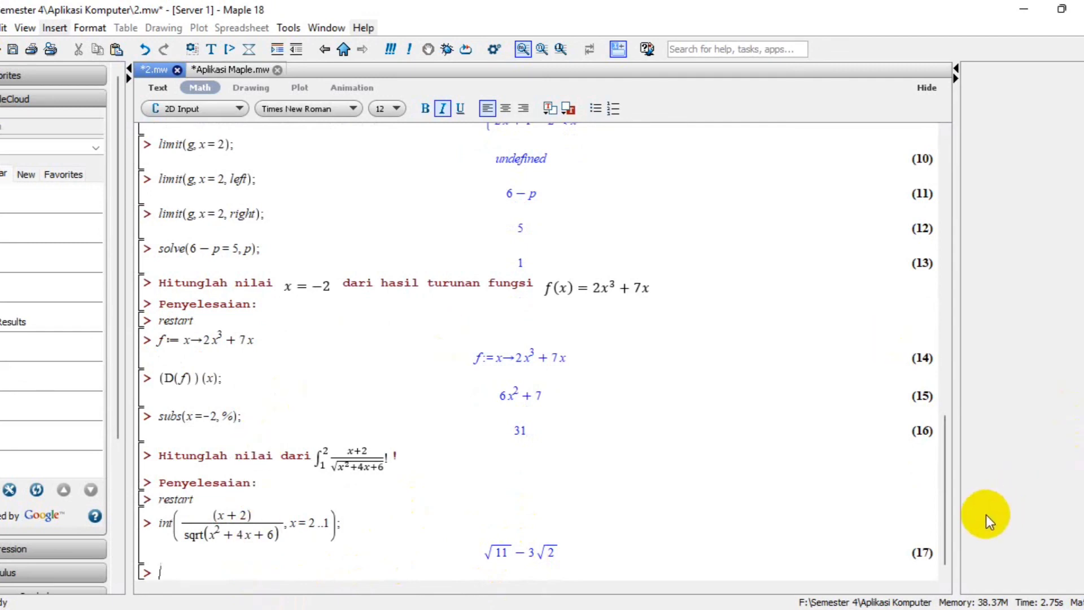
left_click_drag(951, 544, 1066, 536)
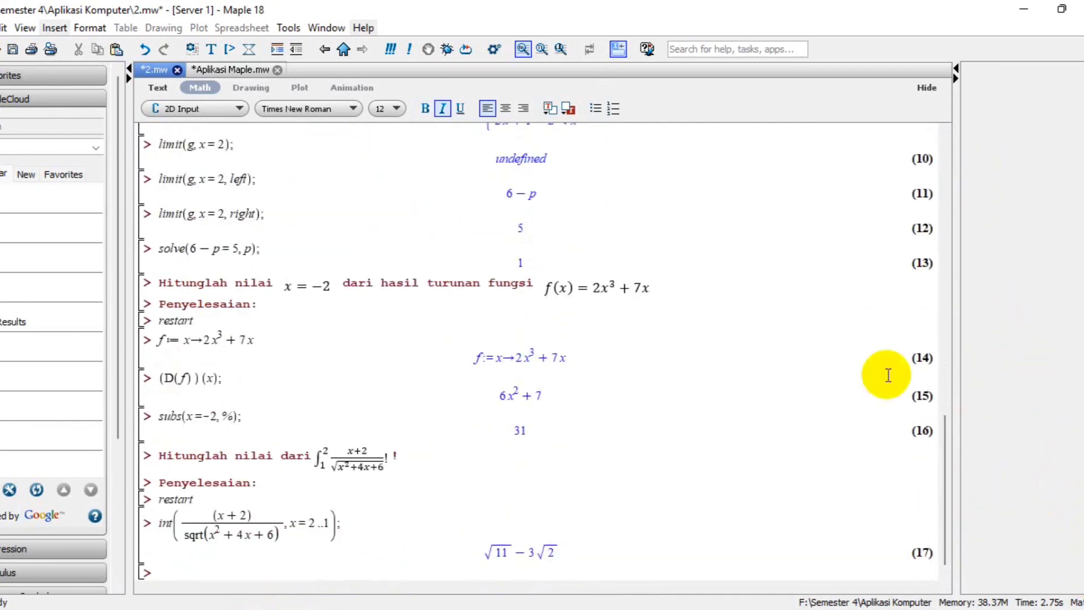